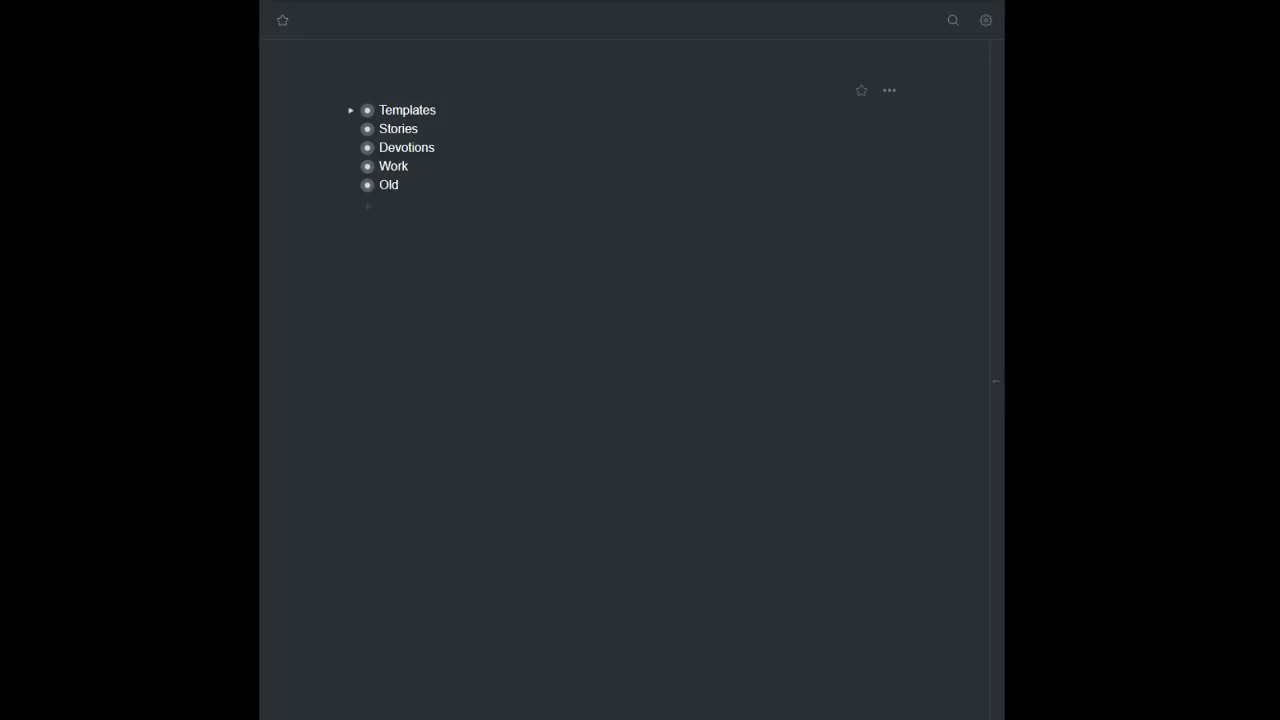
- Look inside the Work item, then return to the home outline
{"action": "mouse_move", "coordinate": [367, 129]}
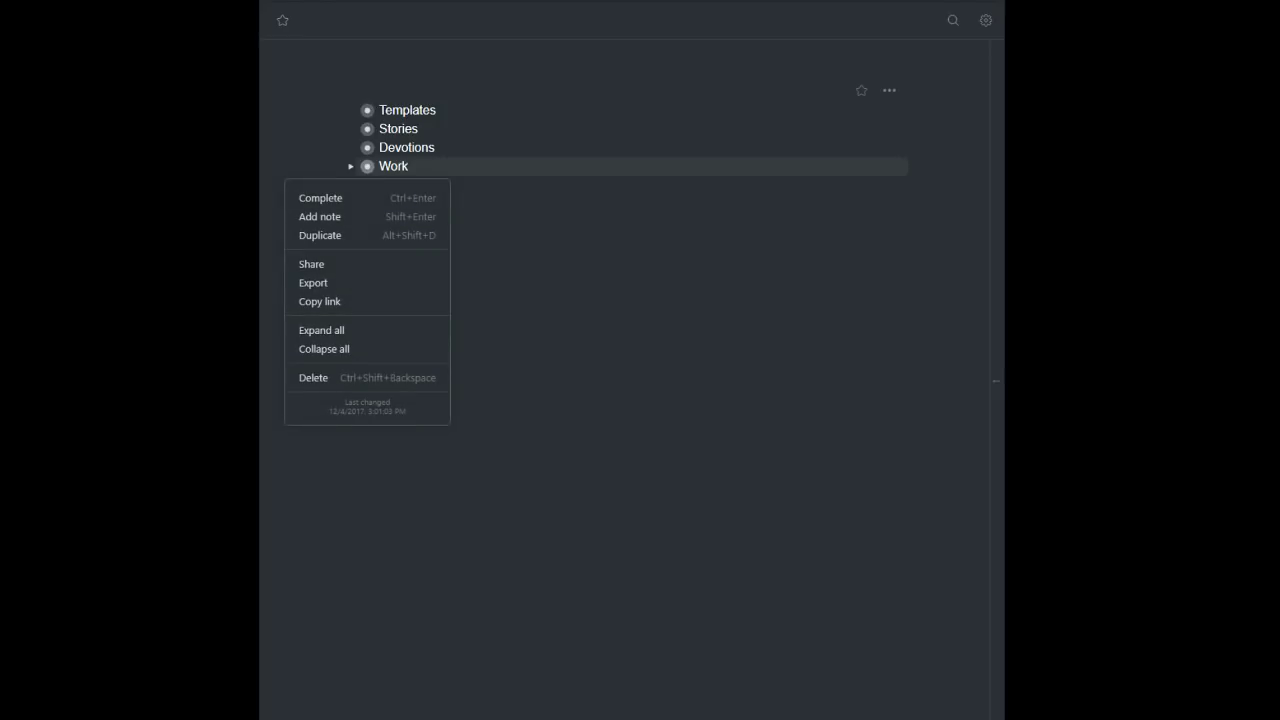
{"action": "left_click", "coordinate": [367, 166]}
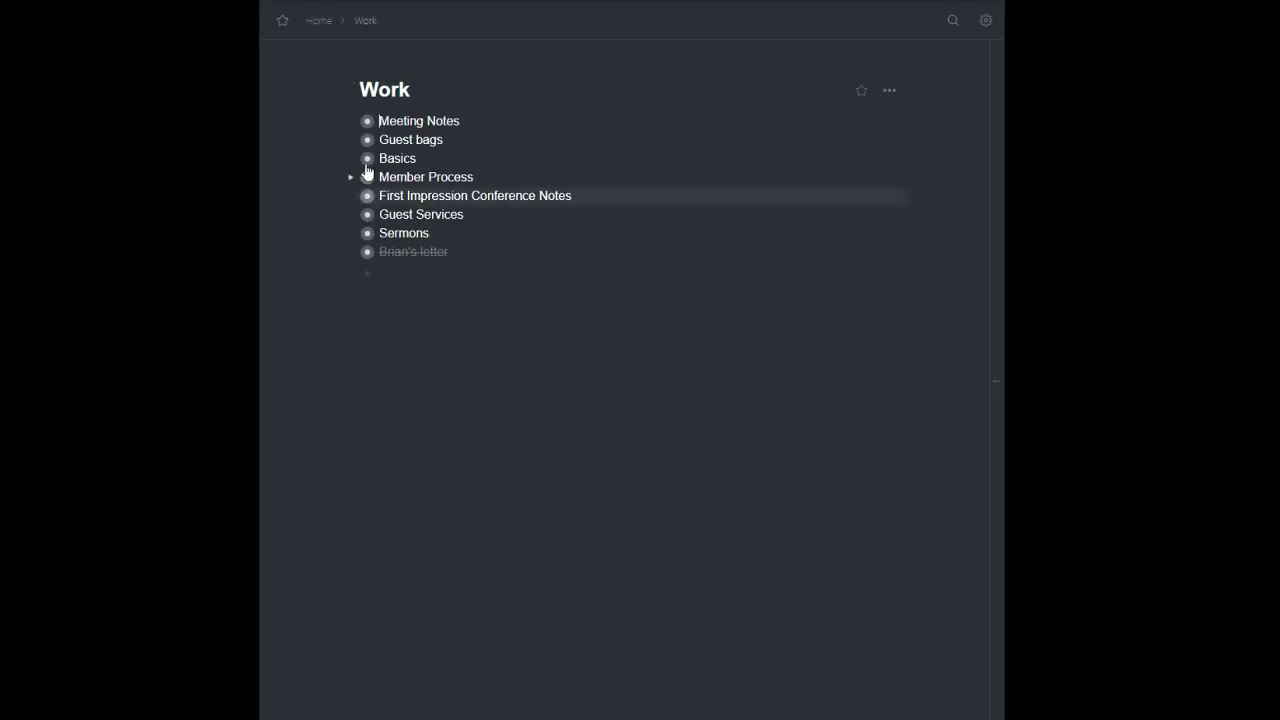
{"action": "left_click", "coordinate": [324, 21]}
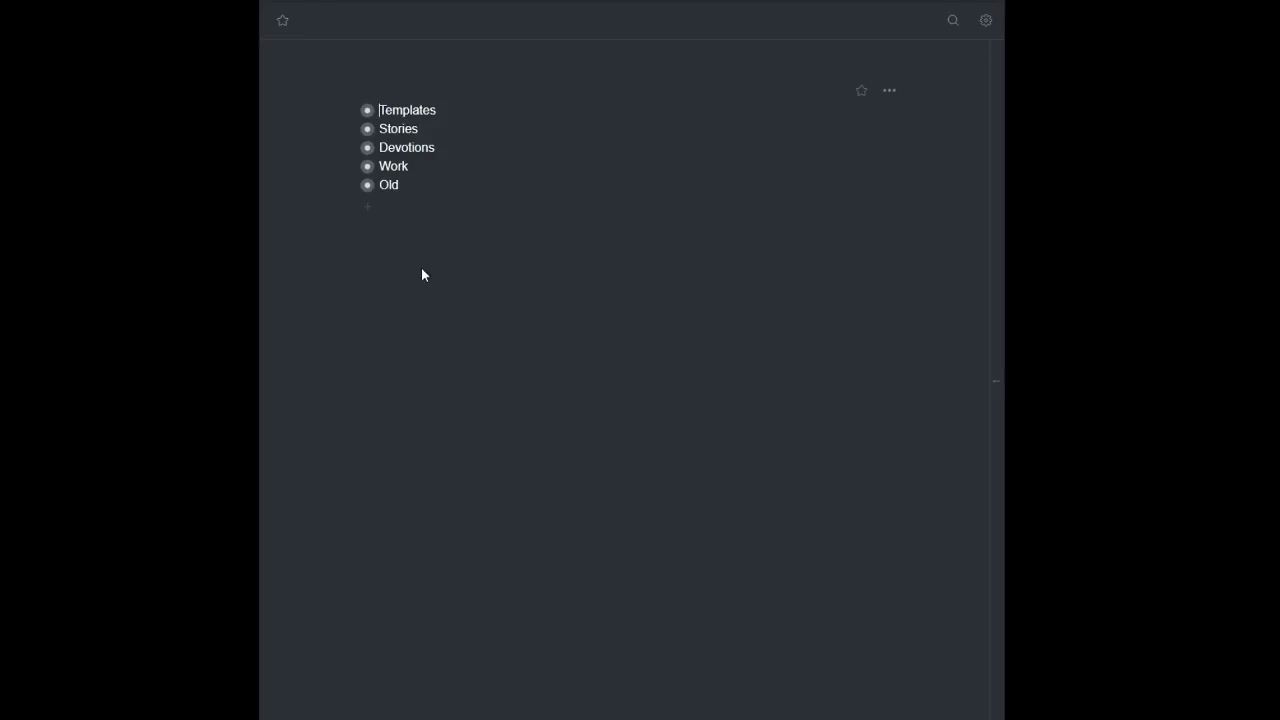
- Open Templates and add a 'my notes' note under Plot arcs and Methods
{"action": "left_click", "coordinate": [367, 111]}
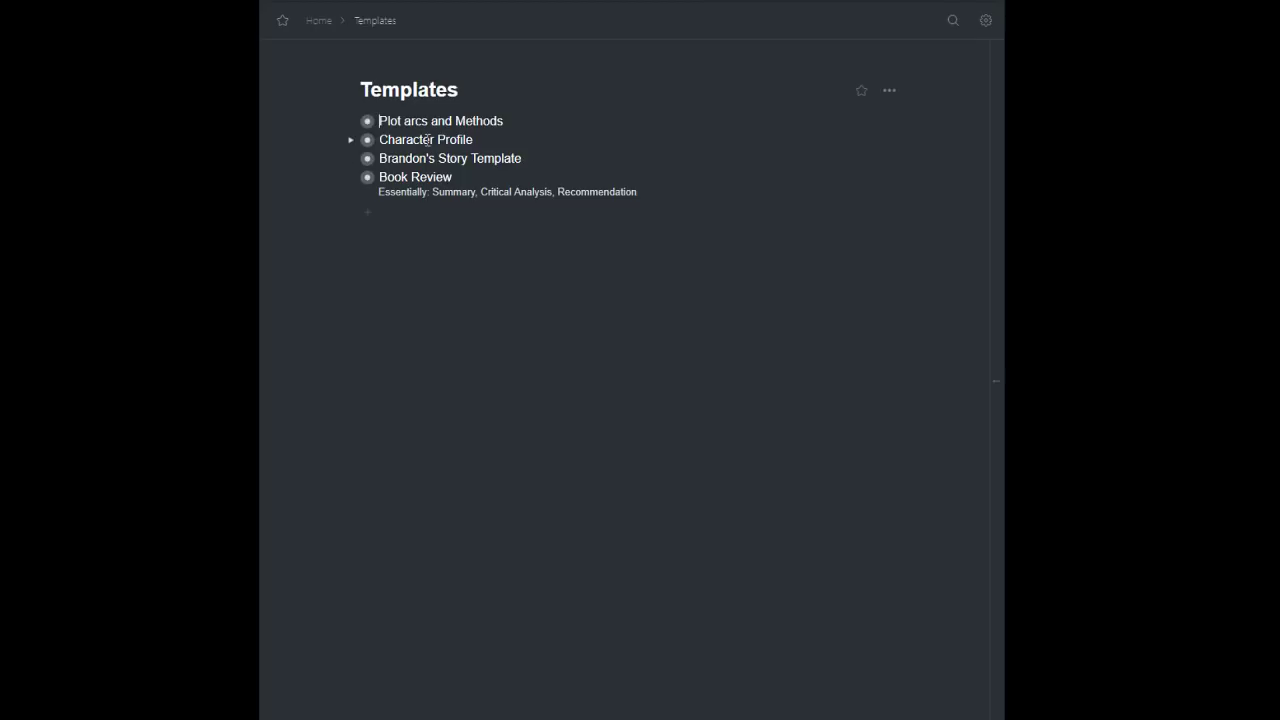
{"action": "left_click", "coordinate": [512, 120]}
{"action": "key", "text": "shift+Return"}
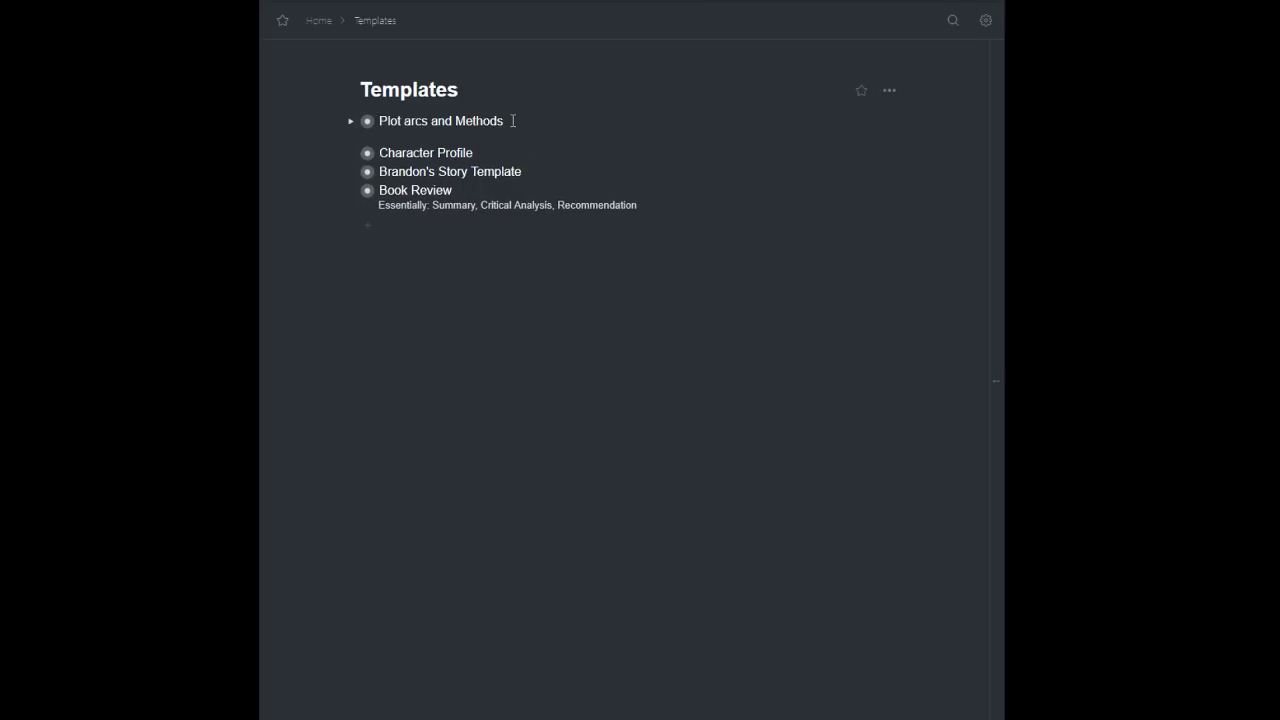
{"action": "type", "text": "my notes"}
- Delete the 'my notes' text again and zoom into Plot arcs and Methods
{"action": "key", "text": "shift+Home"}
{"action": "key", "text": "BackSpace"}
{"action": "key", "text": "BackSpace"}
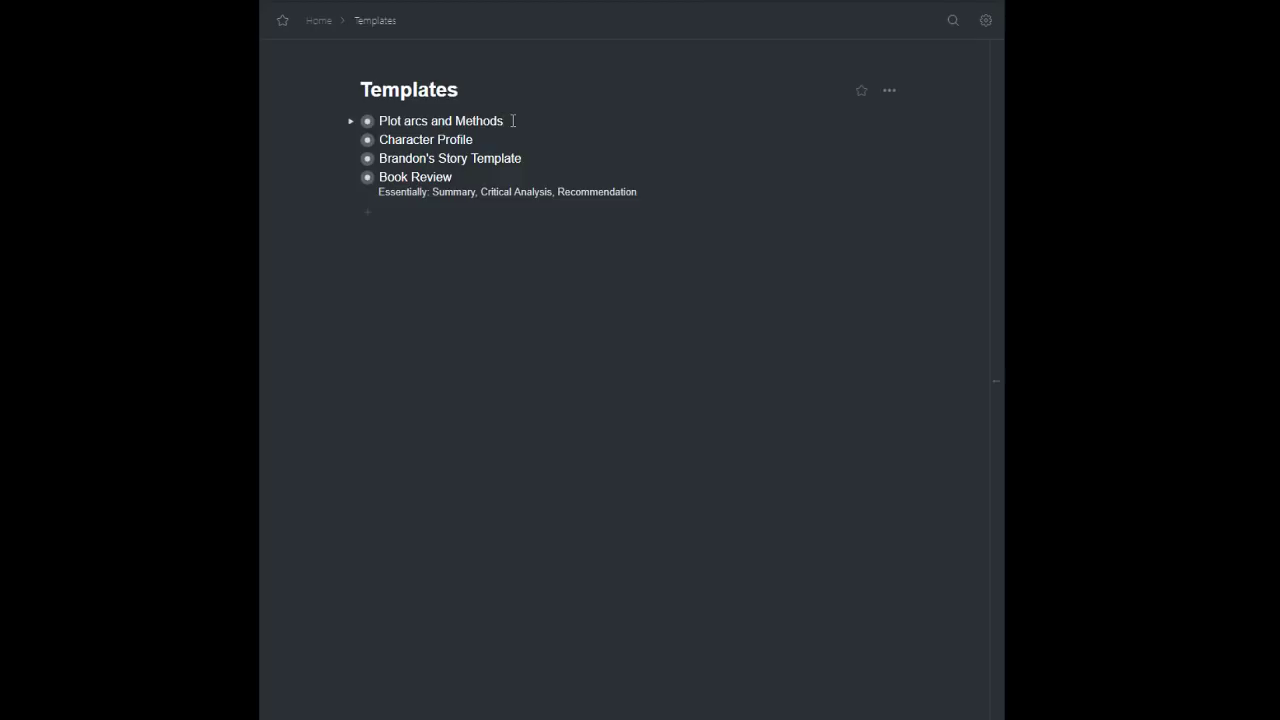
{"action": "key", "text": "ctrl+bracketright"}
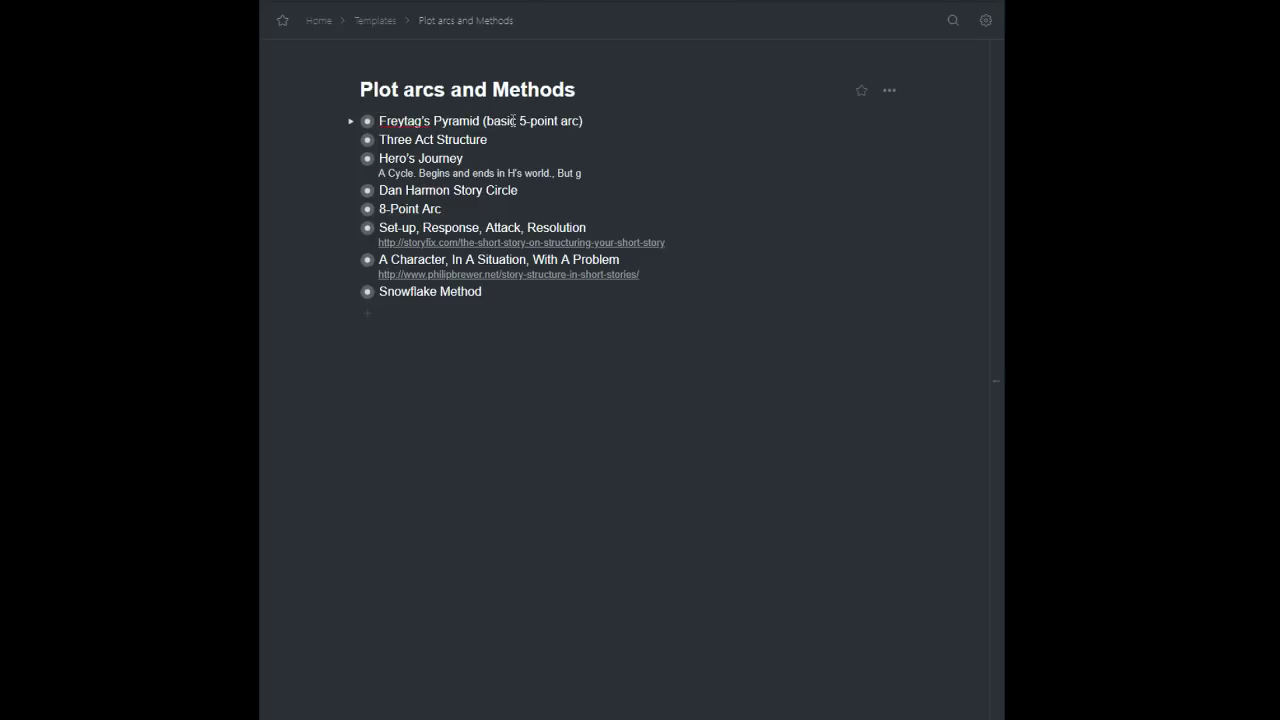
{"action": "key", "text": "alt+Right"}
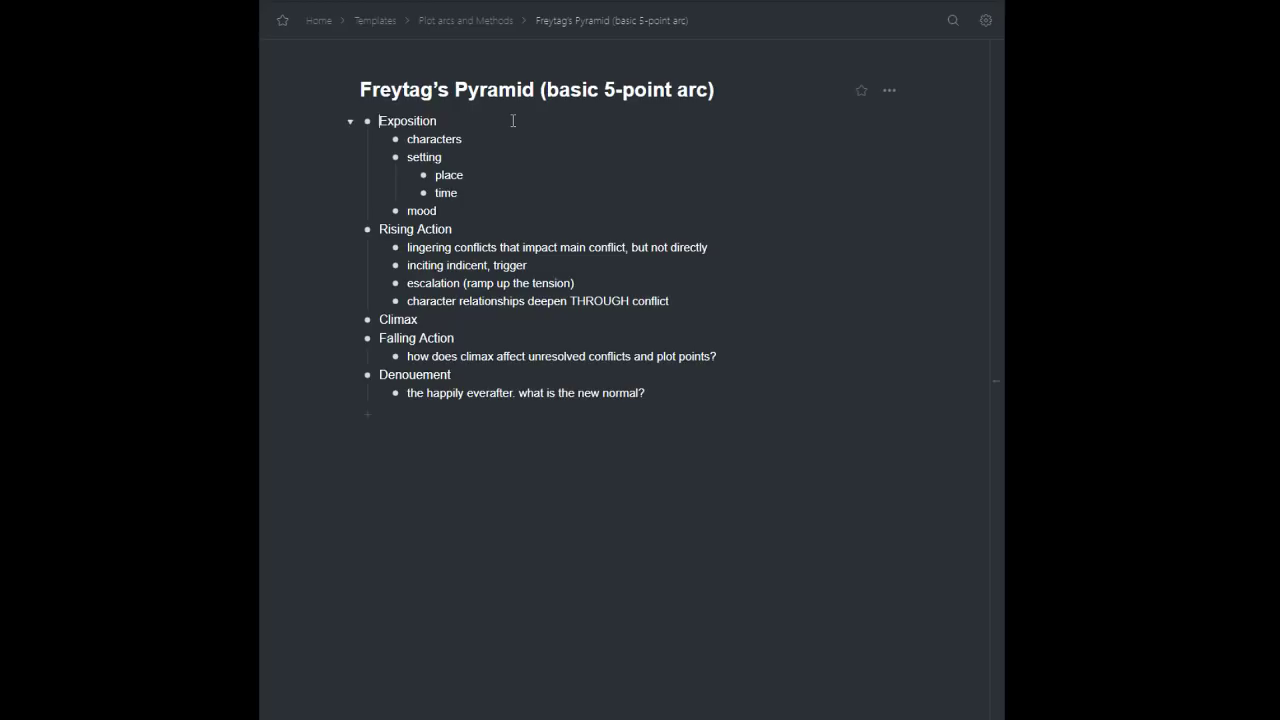
{"action": "key", "text": "alt+Left"}
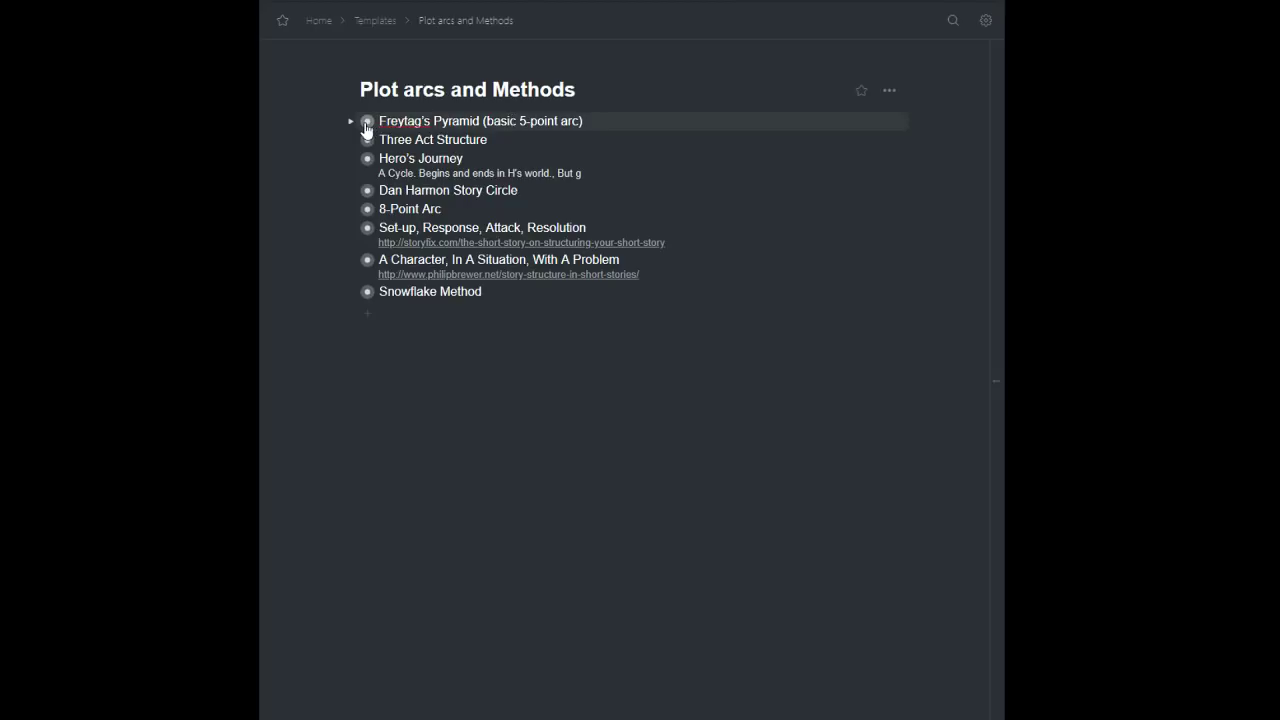
{"action": "mouse_move", "coordinate": [367, 121]}
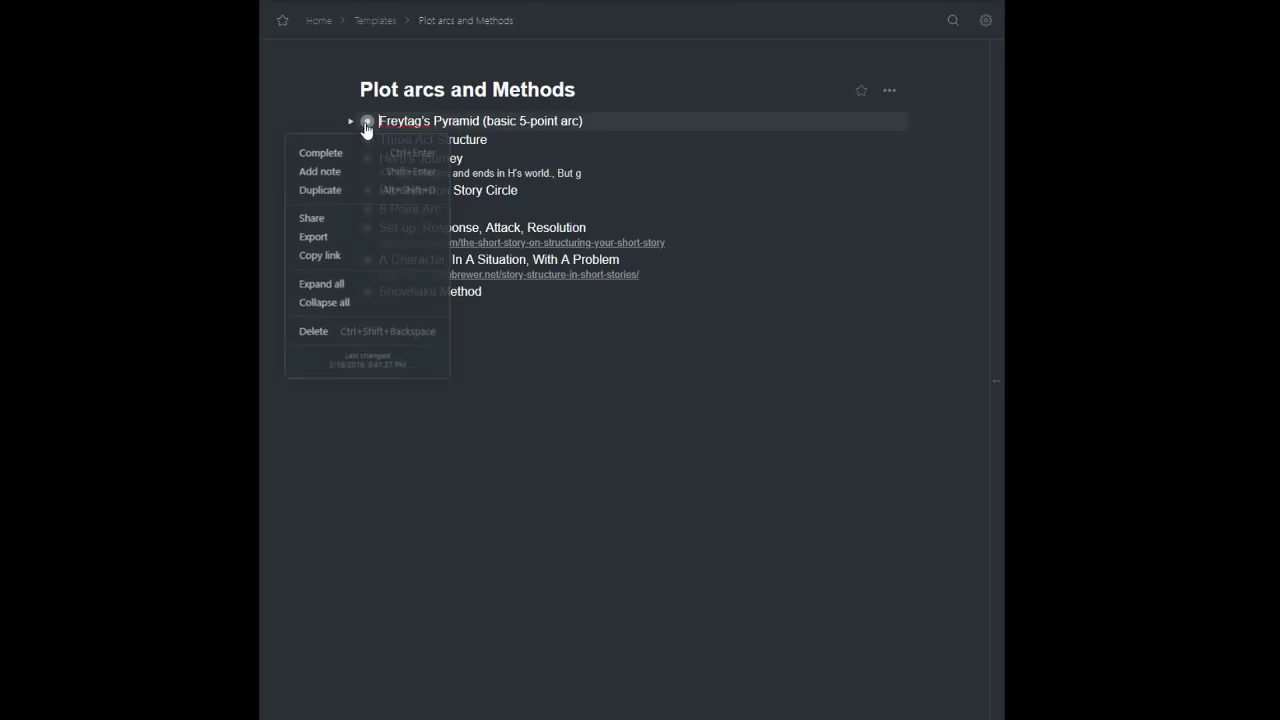
{"action": "left_click", "coordinate": [330, 190]}
{"action": "double_click", "coordinate": [502, 139]}
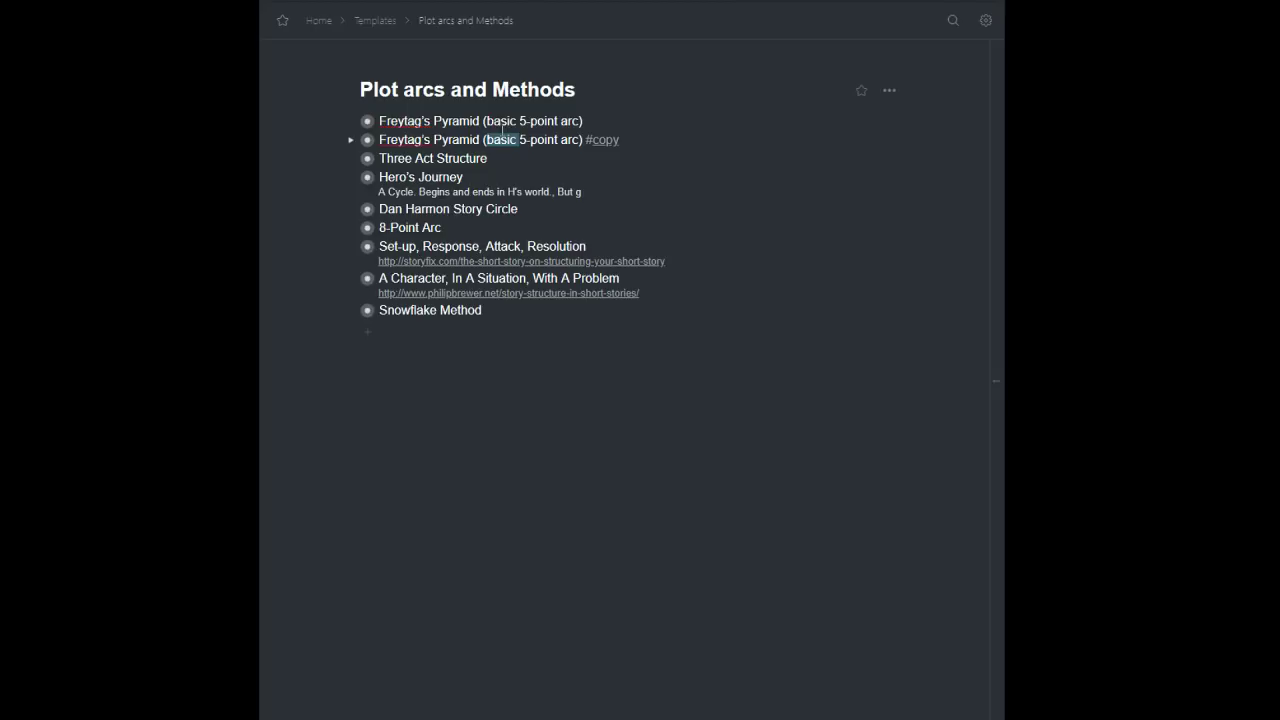
{"action": "triple_click", "coordinate": [493, 143]}
{"action": "type", "text": "M"}
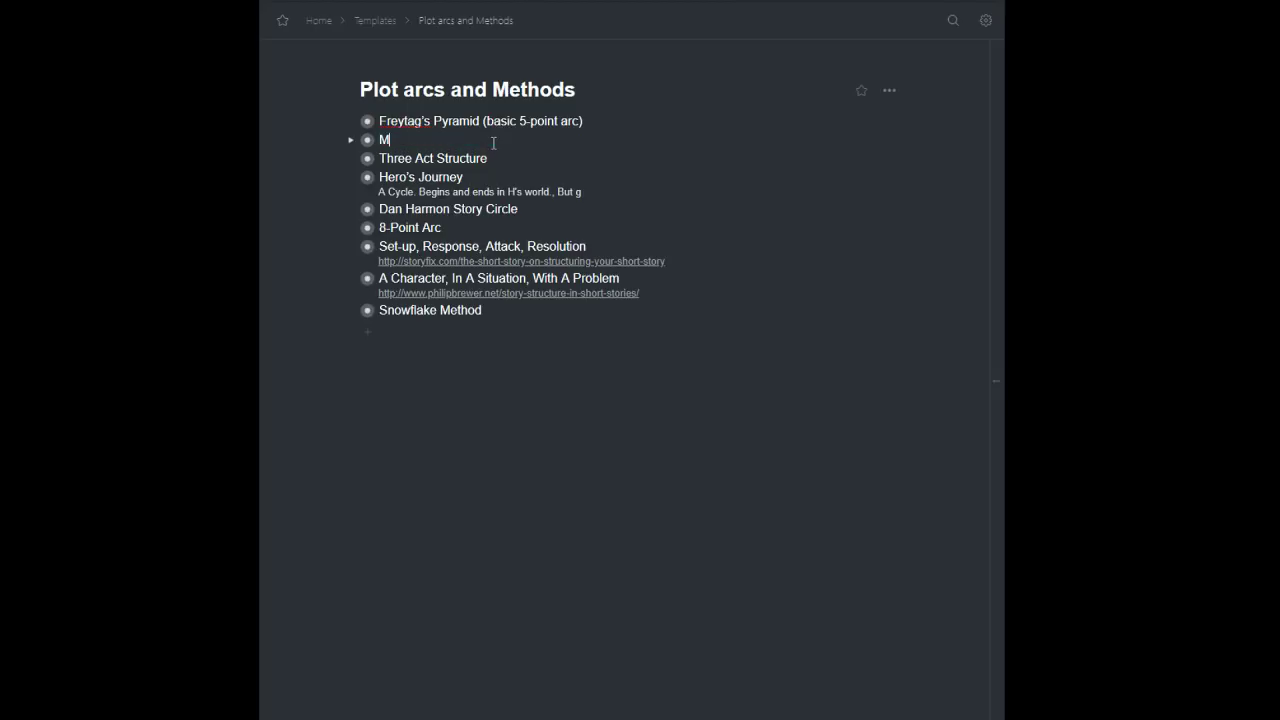
{"action": "type", "text": "y Story"}
{"action": "key", "text": "Return"}
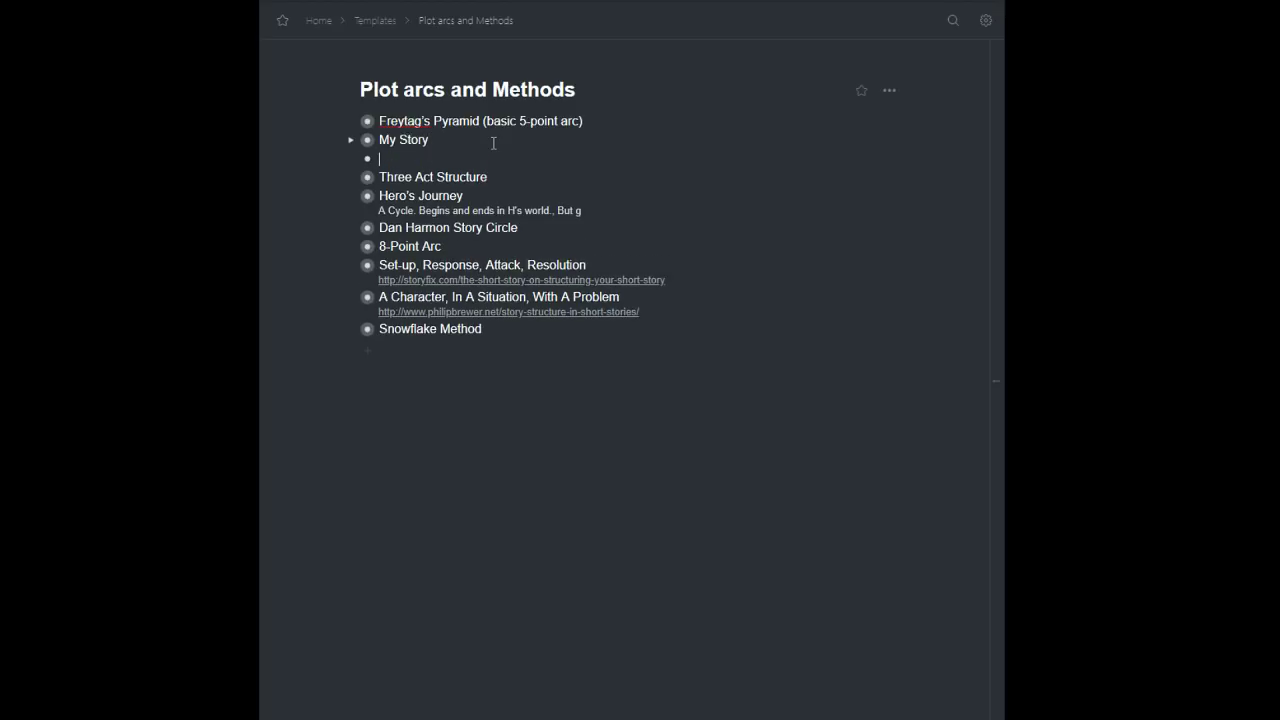
{"action": "key", "text": "Up"}
{"action": "key", "text": "alt+Right"}
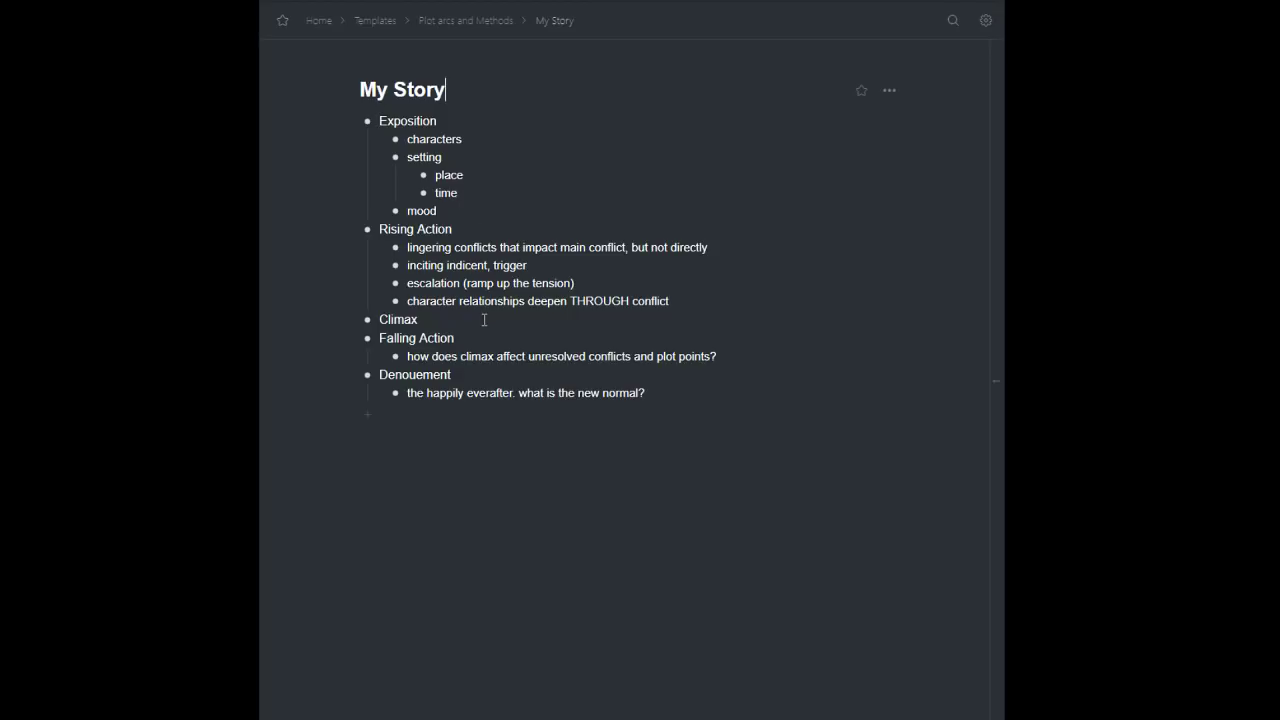
{"action": "key", "text": "alt+Left"}
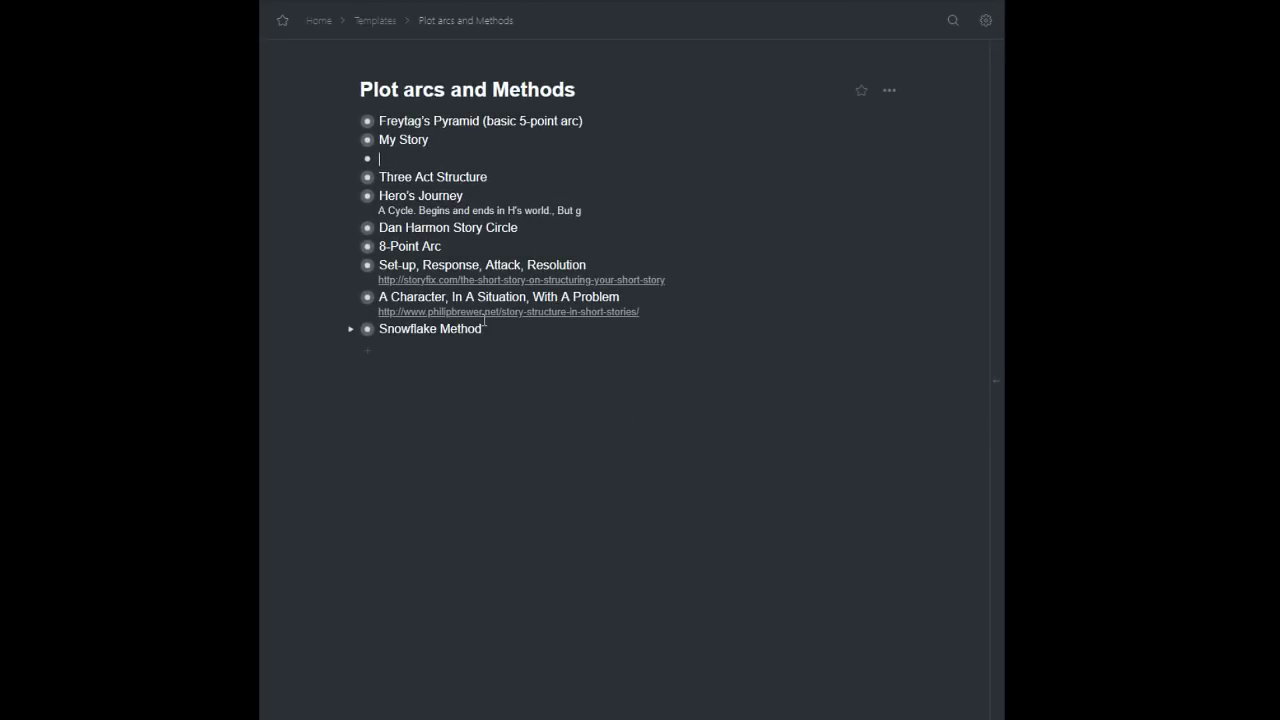
{"action": "key", "text": "shift+Up"}
{"action": "key", "text": "shift+Up"}
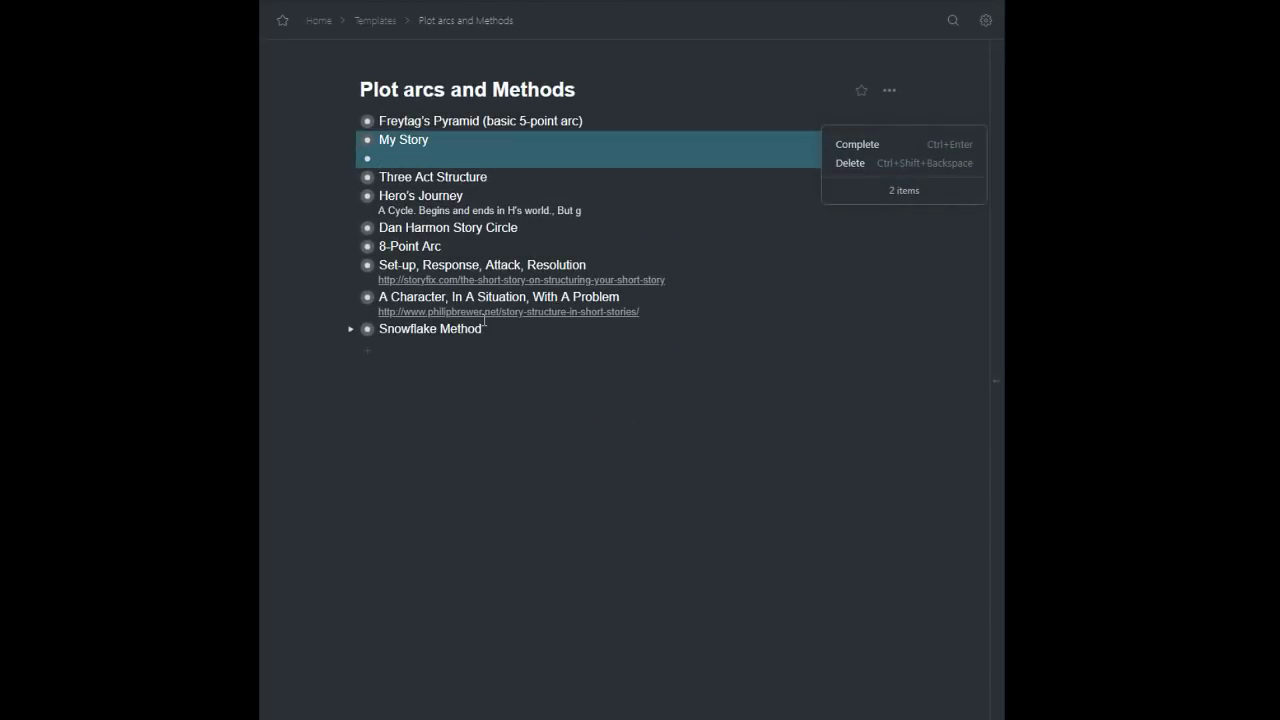
{"action": "left_click", "coordinate": [854, 162]}
- Dismiss the deletion notice and zoom into the Hero's Journey item
{"action": "left_click", "coordinate": [981, 51]}
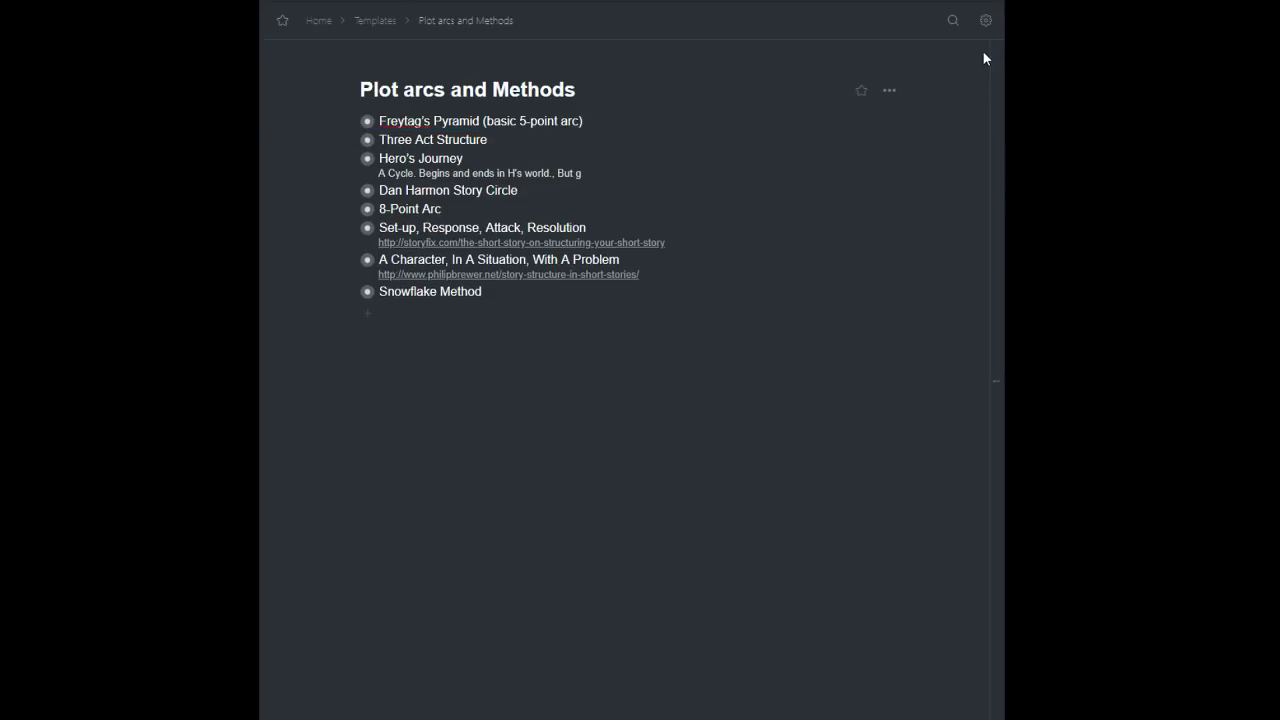
{"action": "left_click", "coordinate": [369, 160]}
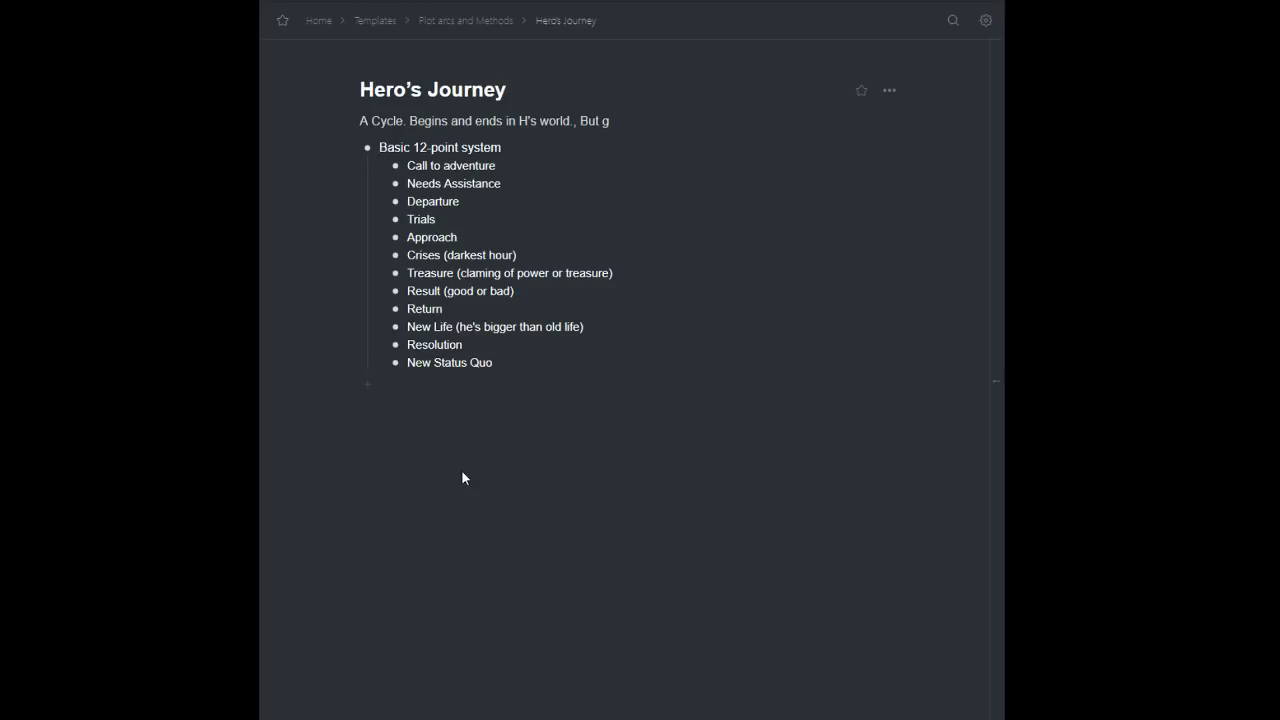
{"action": "key", "text": "Up"}
{"action": "key", "text": "Up"}
{"action": "key", "text": "Up"}
{"action": "key", "text": "Up"}
{"action": "key", "text": "Up"}
{"action": "key", "text": "Up"}
{"action": "key", "text": "Up"}
{"action": "key", "text": "Up"}
{"action": "key", "text": "Up"}
{"action": "key", "text": "Up"}
{"action": "key", "text": "Up"}
{"action": "key", "text": "Up"}
- Go back up to the Templates list and zoom into the Character Profile template
{"action": "key", "text": "alt+Left"}
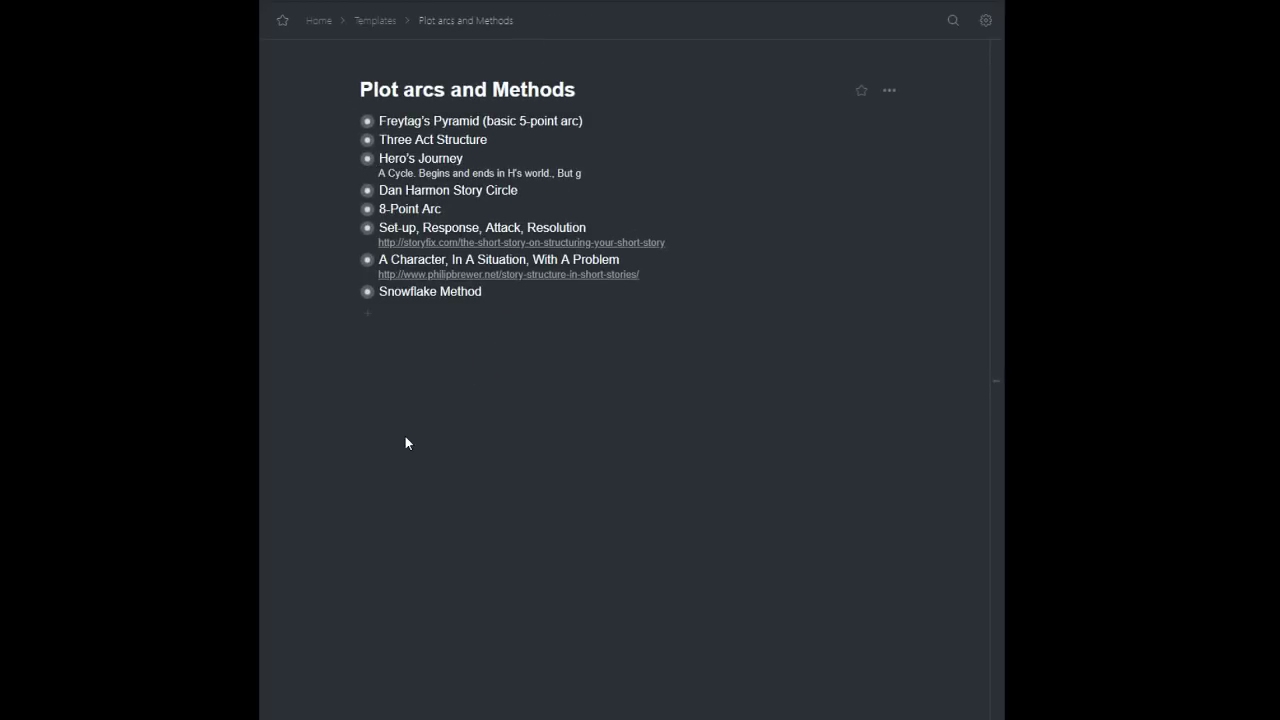
{"action": "key", "text": "alt+Left"}
{"action": "key", "text": "alt+Right"}
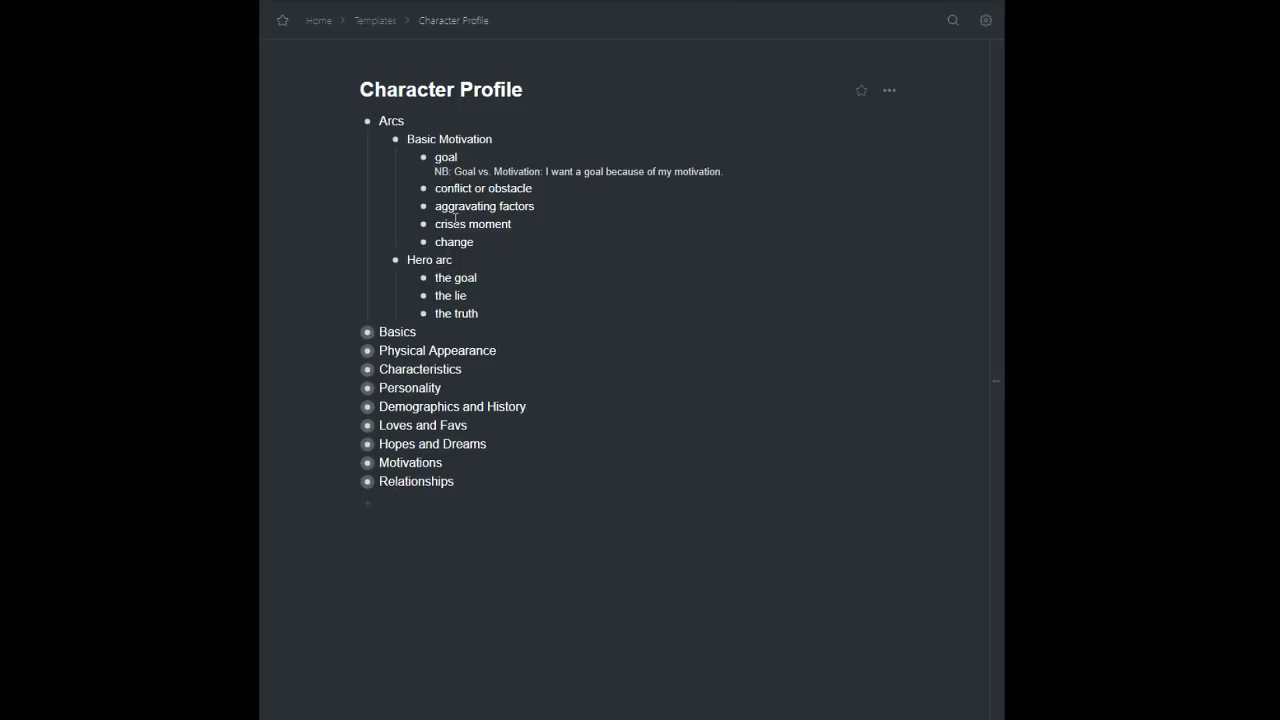
{"action": "right_click", "coordinate": [370, 336]}
{"action": "left_click", "coordinate": [343, 330]}
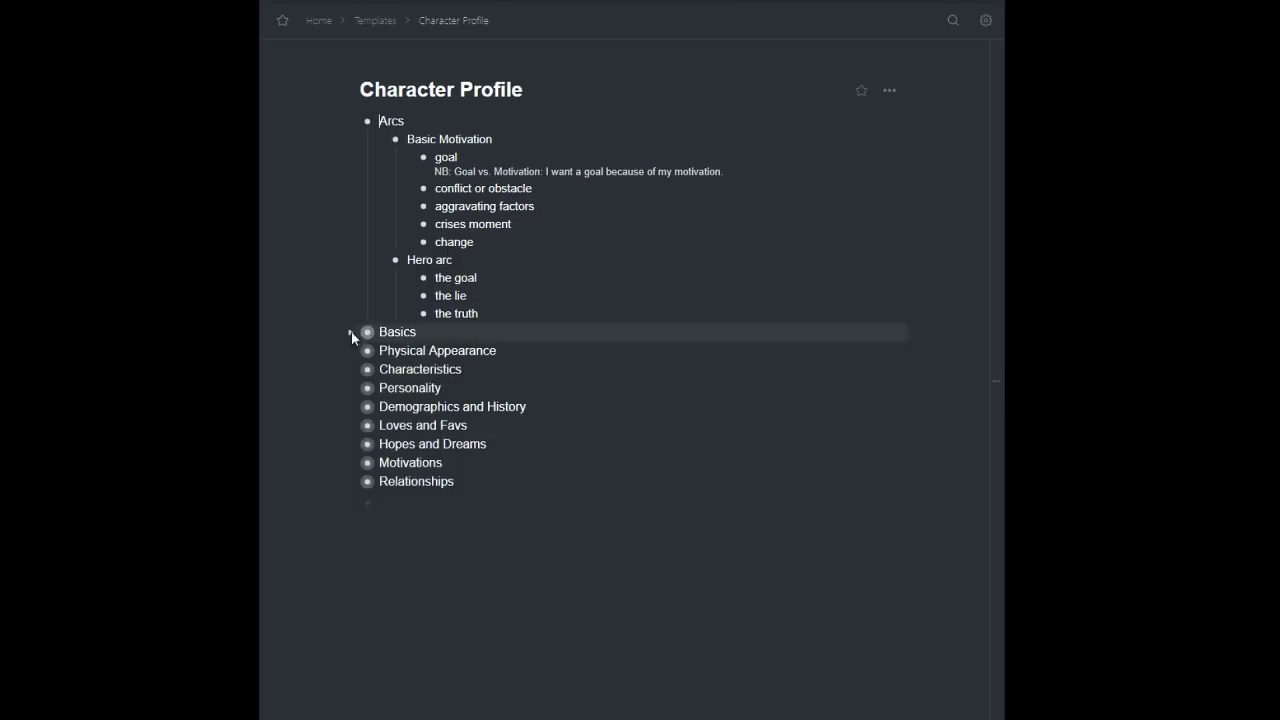
{"action": "left_click", "coordinate": [351, 331]}
{"action": "scroll", "coordinate": [370, 304], "scroll_direction": "down", "scroll_amount": 1}
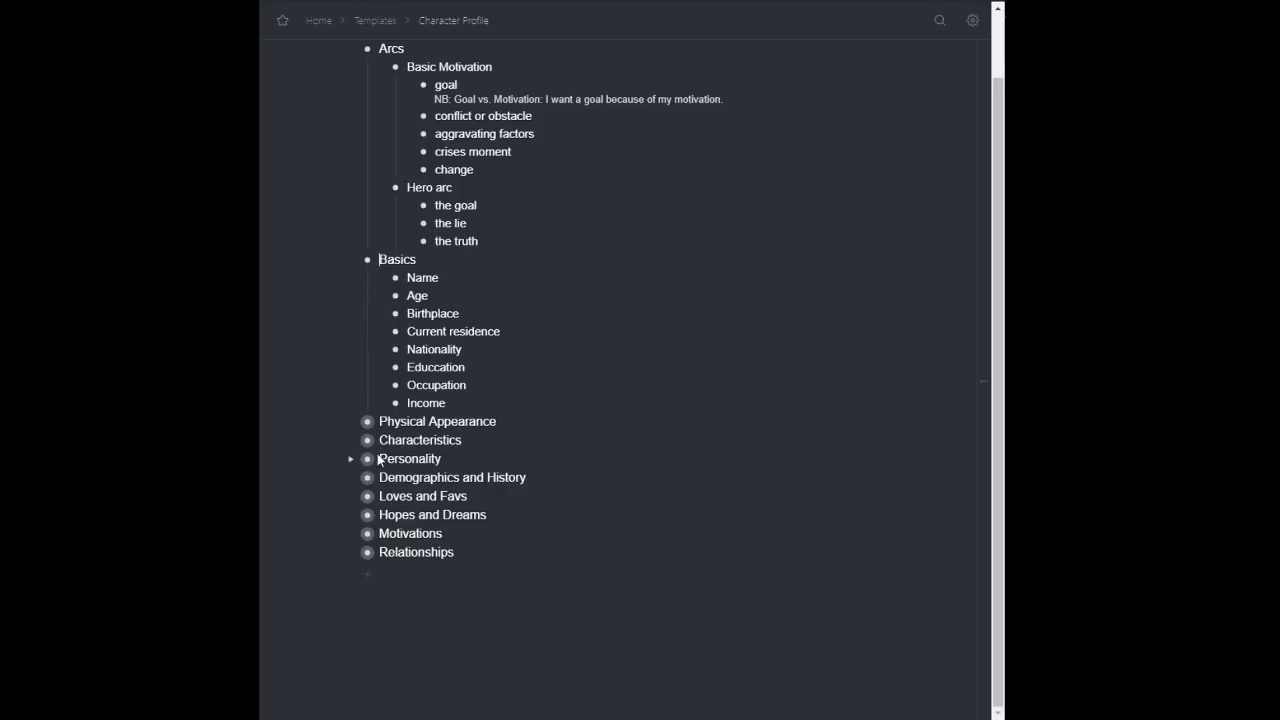
{"action": "left_click", "coordinate": [350, 421]}
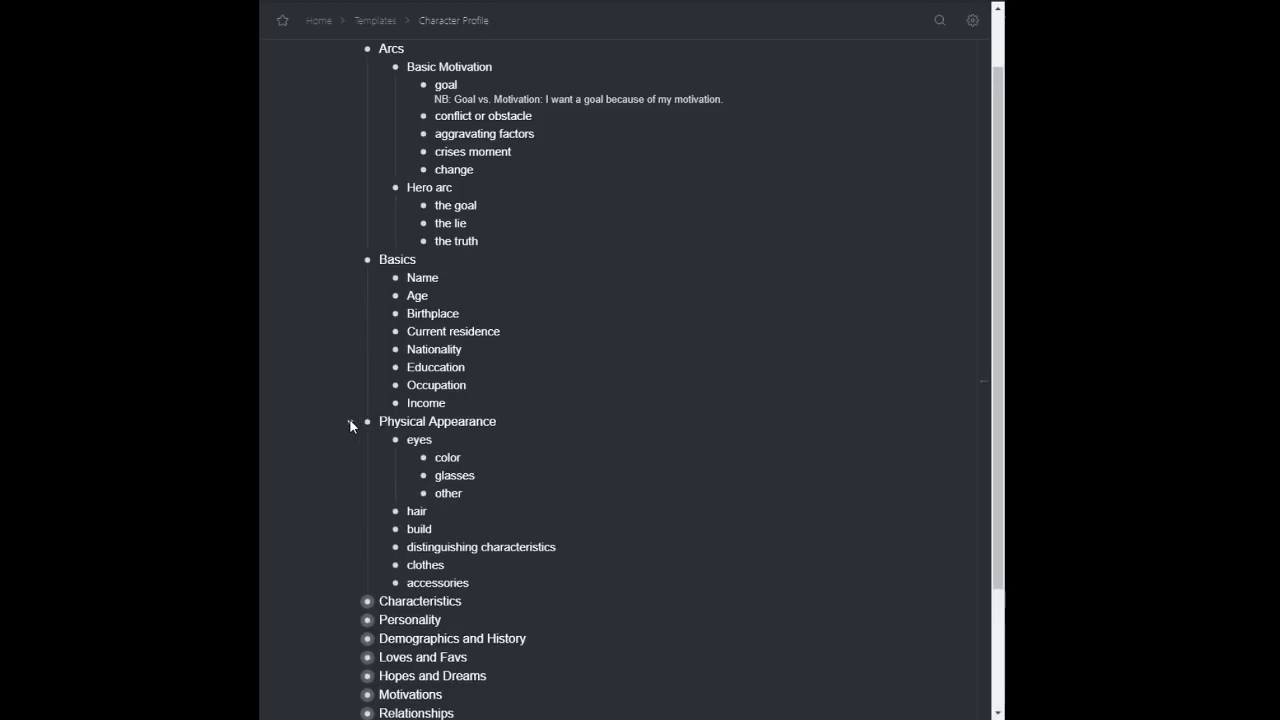
{"action": "scroll", "coordinate": [349, 421], "scroll_direction": "down", "scroll_amount": 2}
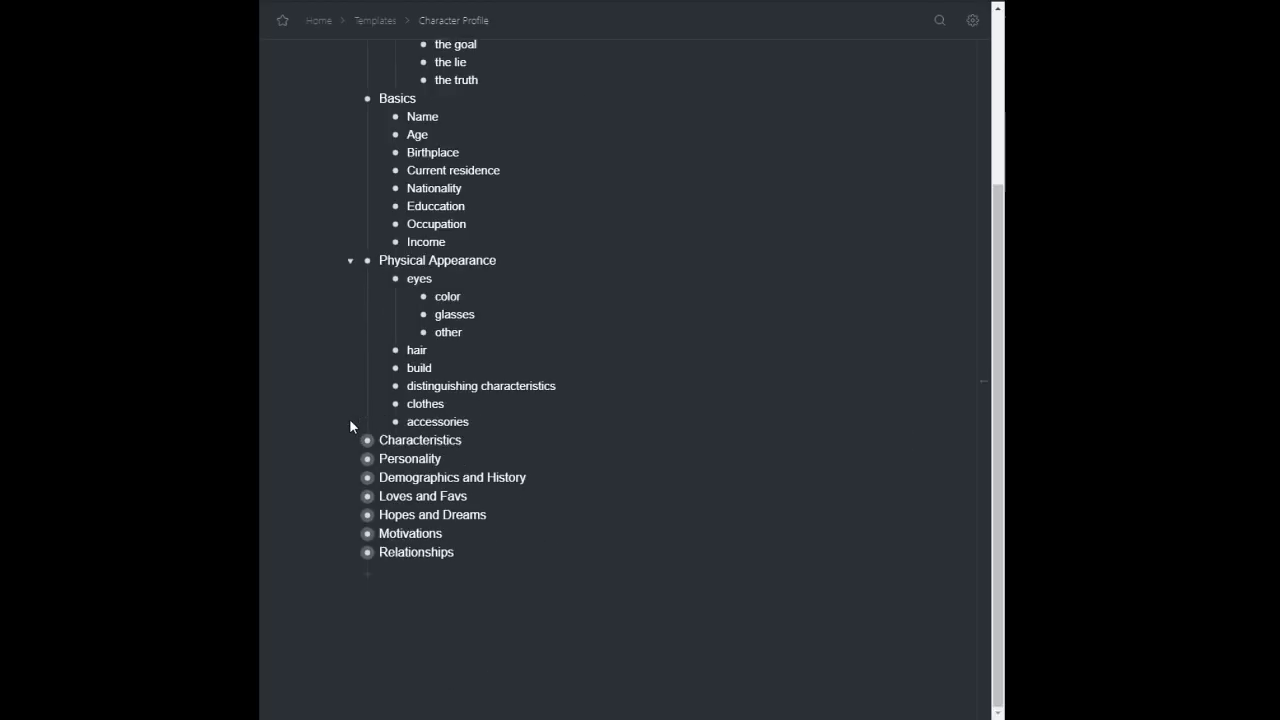
{"action": "left_click", "coordinate": [350, 492]}
{"action": "scroll", "coordinate": [352, 478], "scroll_direction": "up", "scroll_amount": 3}
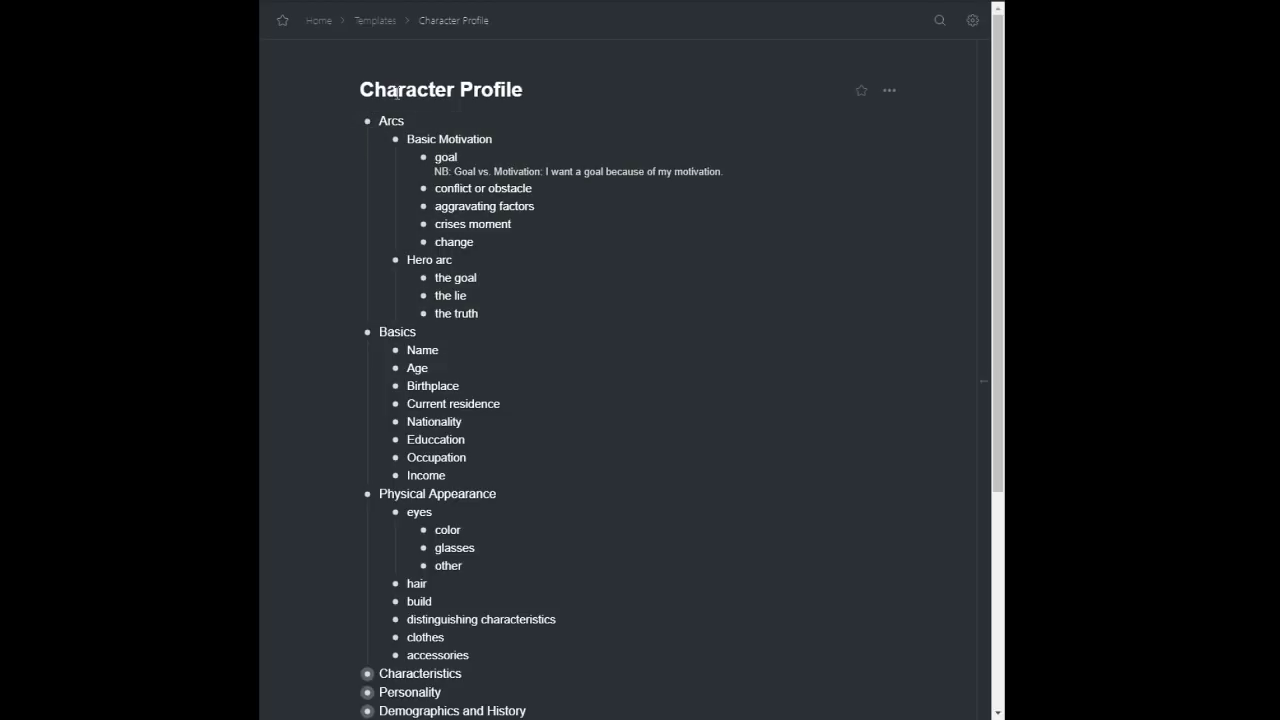
- Zoom out from Character Profile to the root, then back into Templates and the story template
{"action": "key", "text": "alt+Left"}
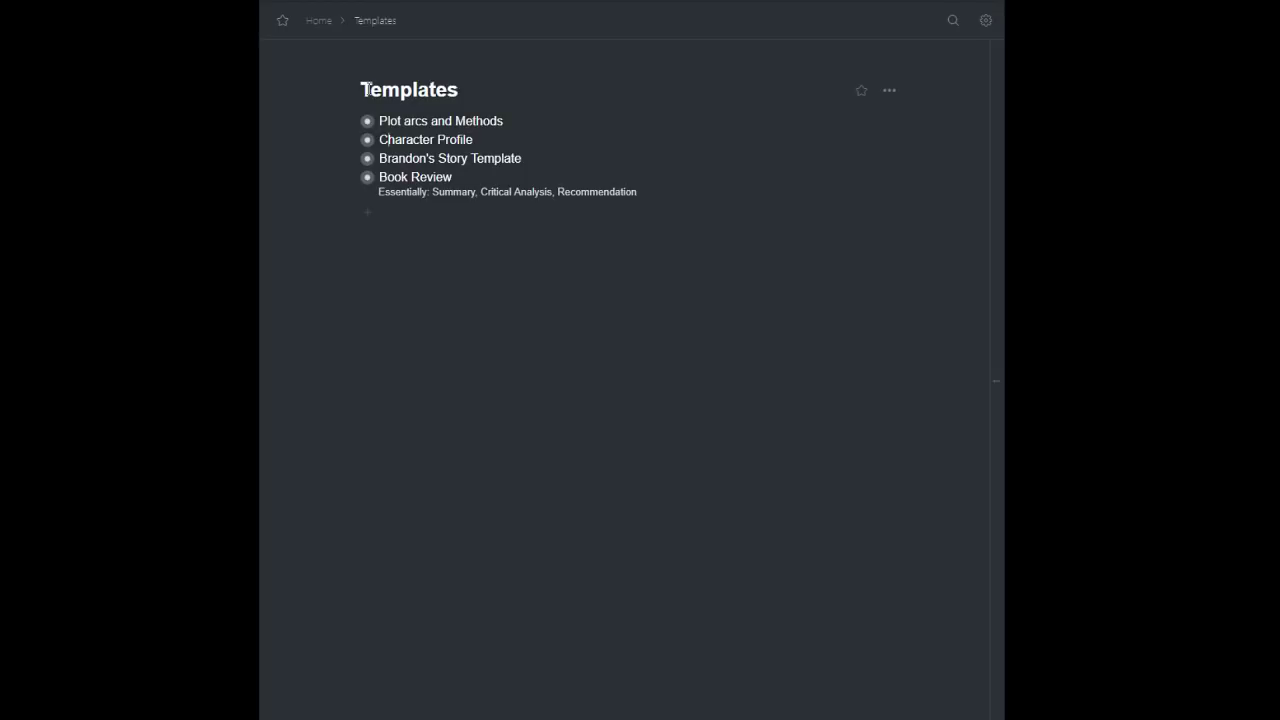
{"action": "key", "text": "alt+Left"}
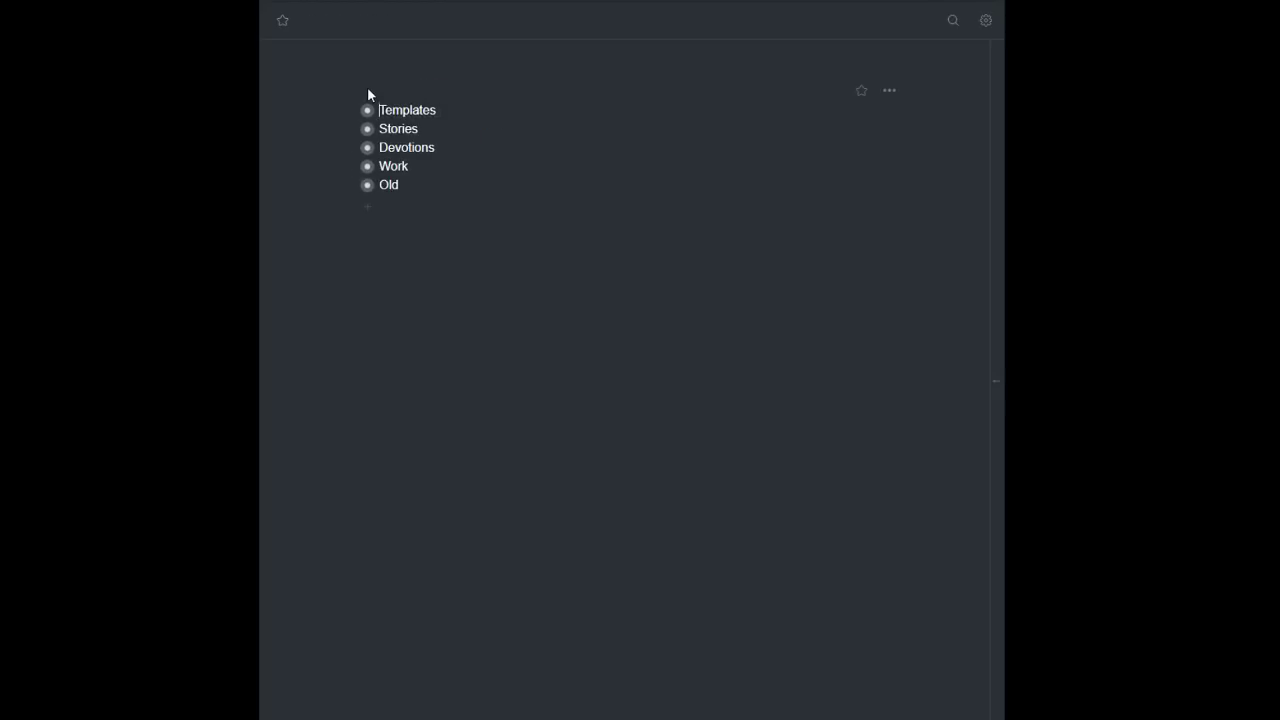
{"action": "key", "text": "alt+Right"}
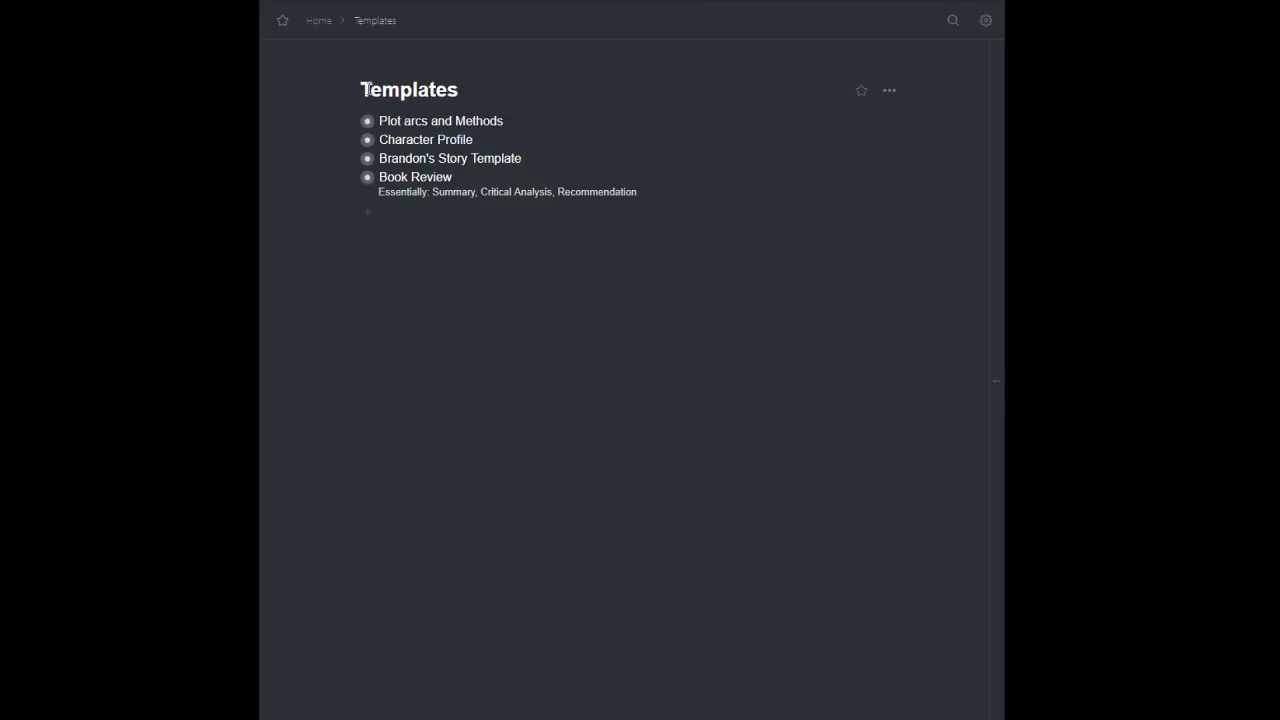
{"action": "key", "text": "alt+Right"}
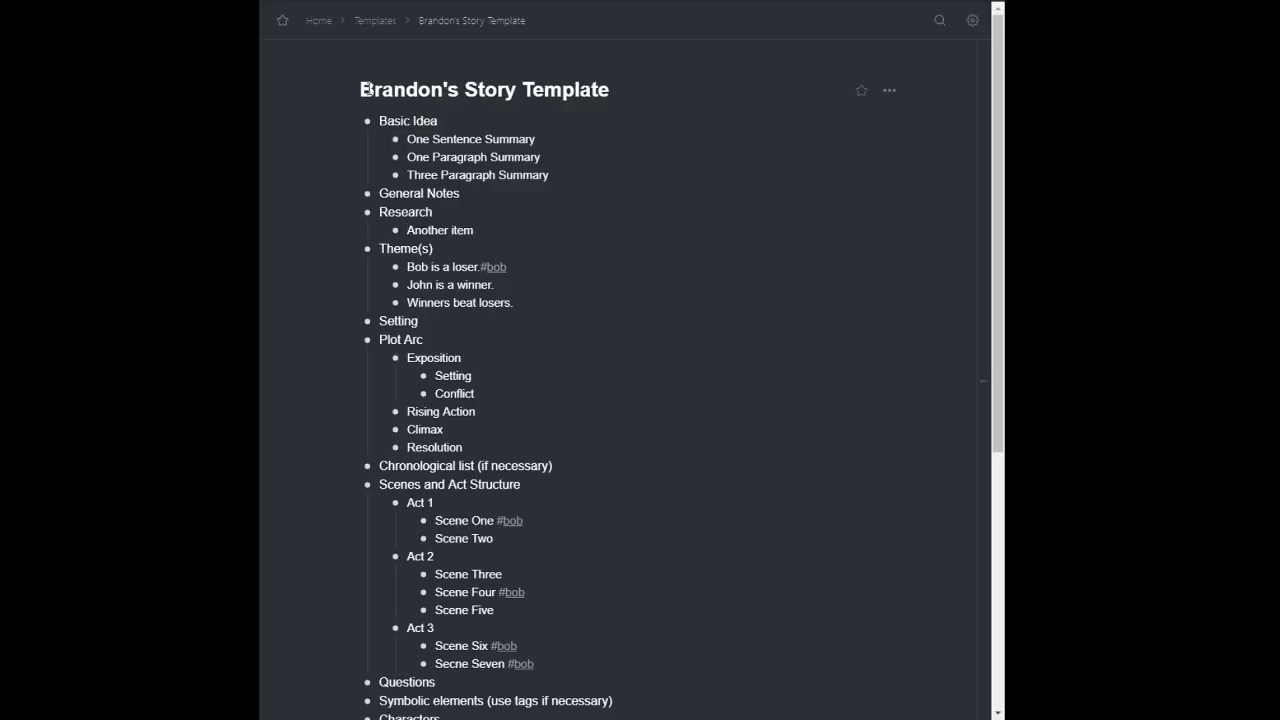
{"action": "key", "text": "Up"}
{"action": "key", "text": "Up"}
{"action": "key", "text": "Down"}
{"action": "key", "text": "Down"}
{"action": "key", "text": "Up"}
{"action": "key", "text": "Up"}
- Add nested events under Chronological list: Bob goes to lunch, Larry robs Bob's house, Bob punches Larry
{"action": "key", "text": "Return"}
{"action": "key", "text": "Tab"}
{"action": "type", "text": "Bob goes to lunch"}
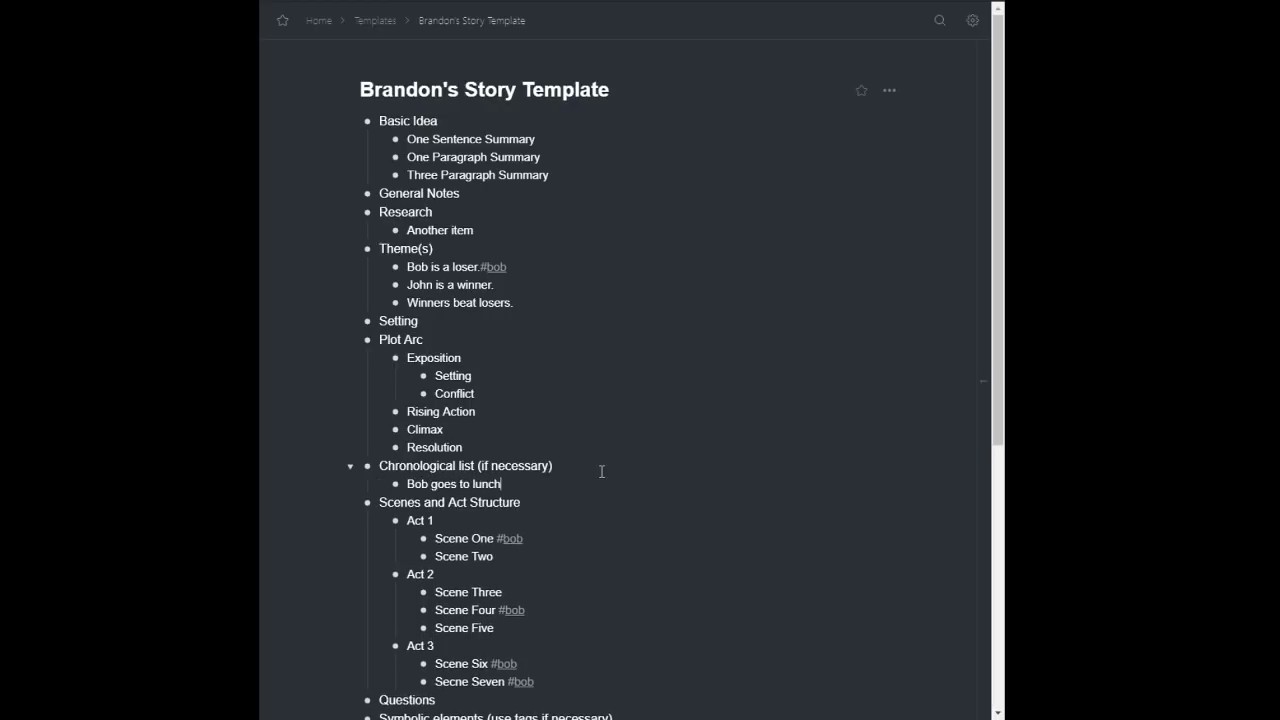
{"action": "key", "text": "Return"}
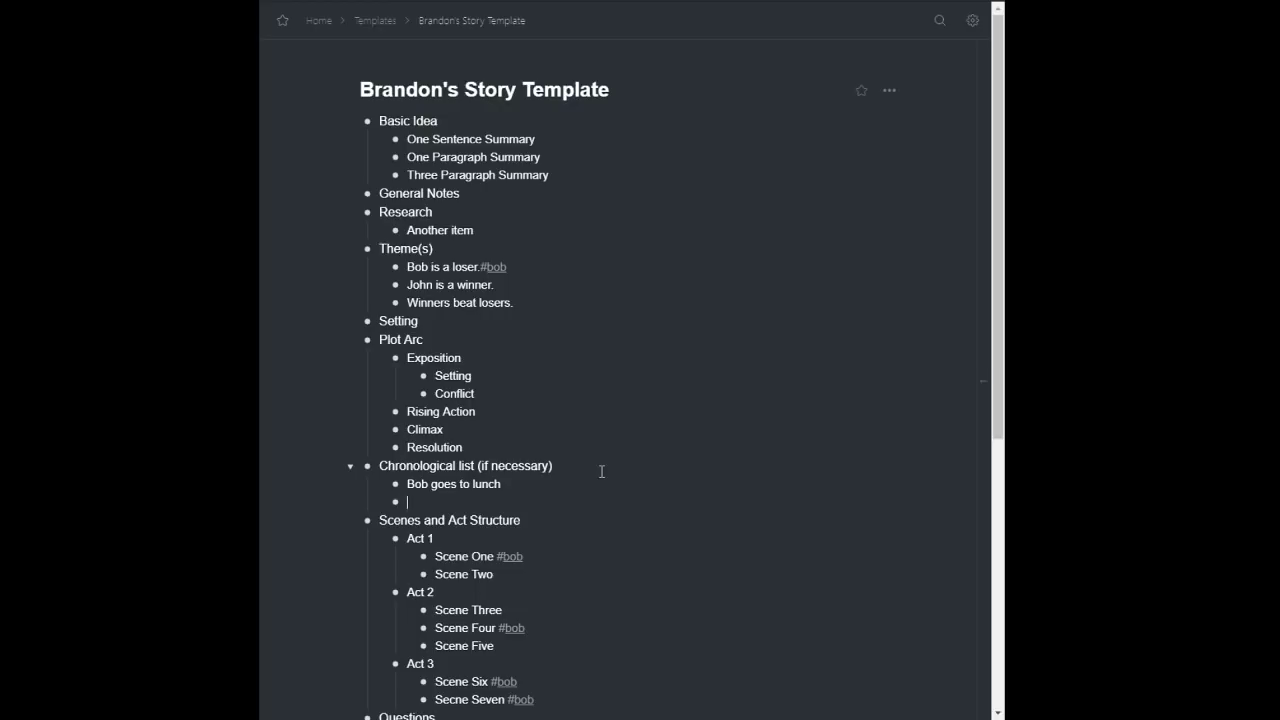
{"action": "type", "text": "Larry and"}
{"action": "key", "text": "BackSpace"}
{"action": "key", "text": "BackSpace"}
{"action": "key", "text": "BackSpace"}
{"action": "key", "text": "BackSpace"}
{"action": "type", "text": "robs Bob's hos"}
{"action": "key", "text": "BackSpace"}
{"action": "type", "text": "use"}
{"action": "key", "text": "Return"}
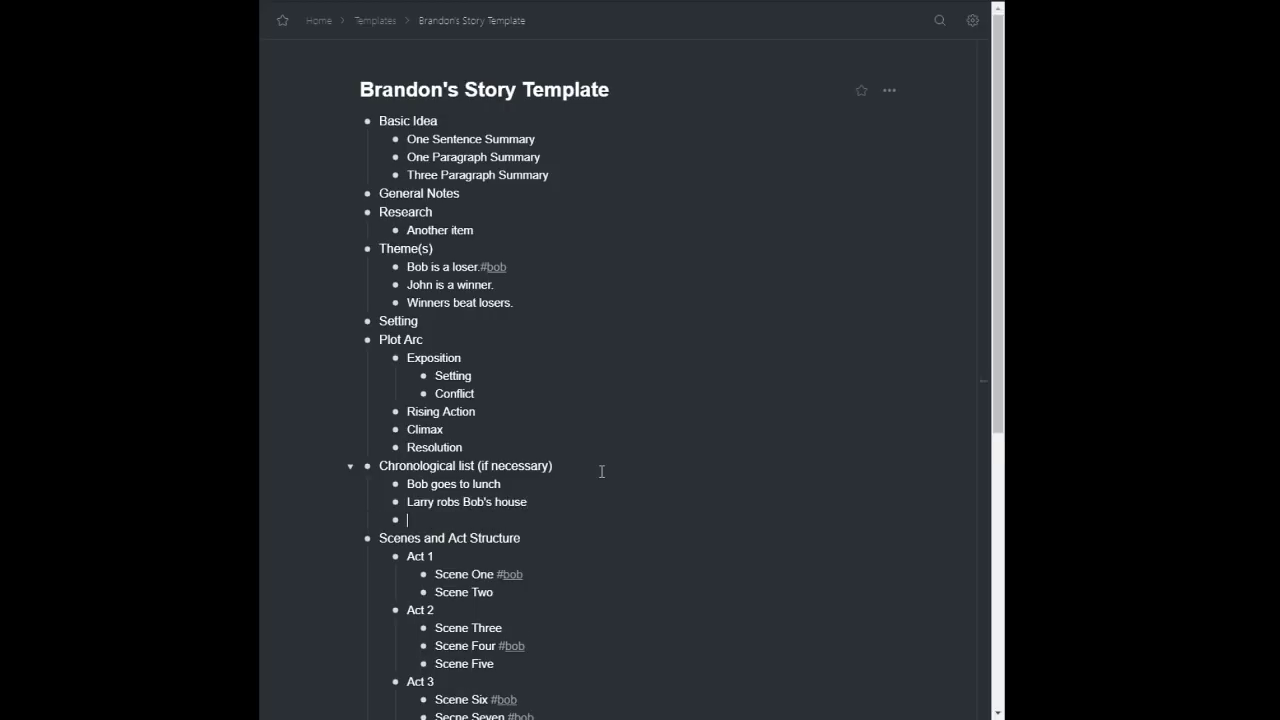
{"action": "type", "text": "Bob punches Larry"}
{"action": "key", "text": "Up"}
{"action": "key", "text": "Up"}
- Tag the lunch and robbery events #scene1 and the Bob punches Larry event #scene2
{"action": "type", "text": "#sc"}
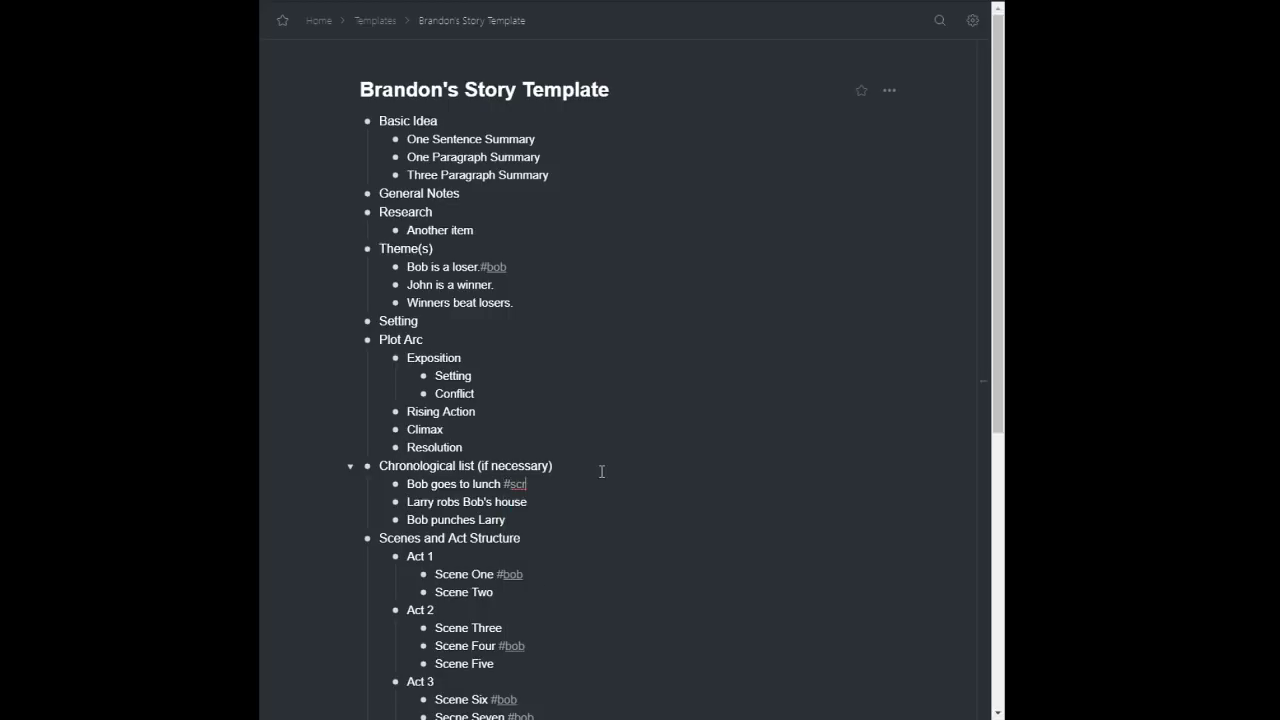
{"action": "type", "text": "ene1"}
{"action": "type", "text": "#s"}
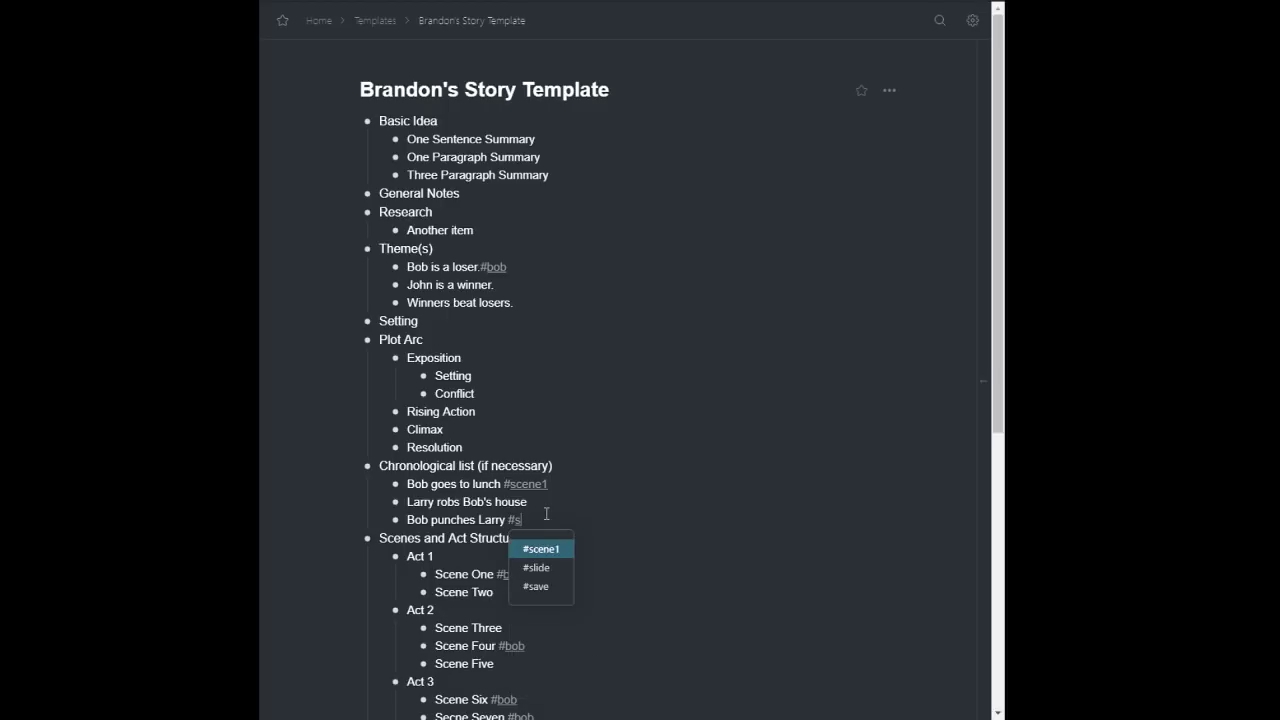
{"action": "type", "text": "cene"}
{"action": "type", "text": "1"}
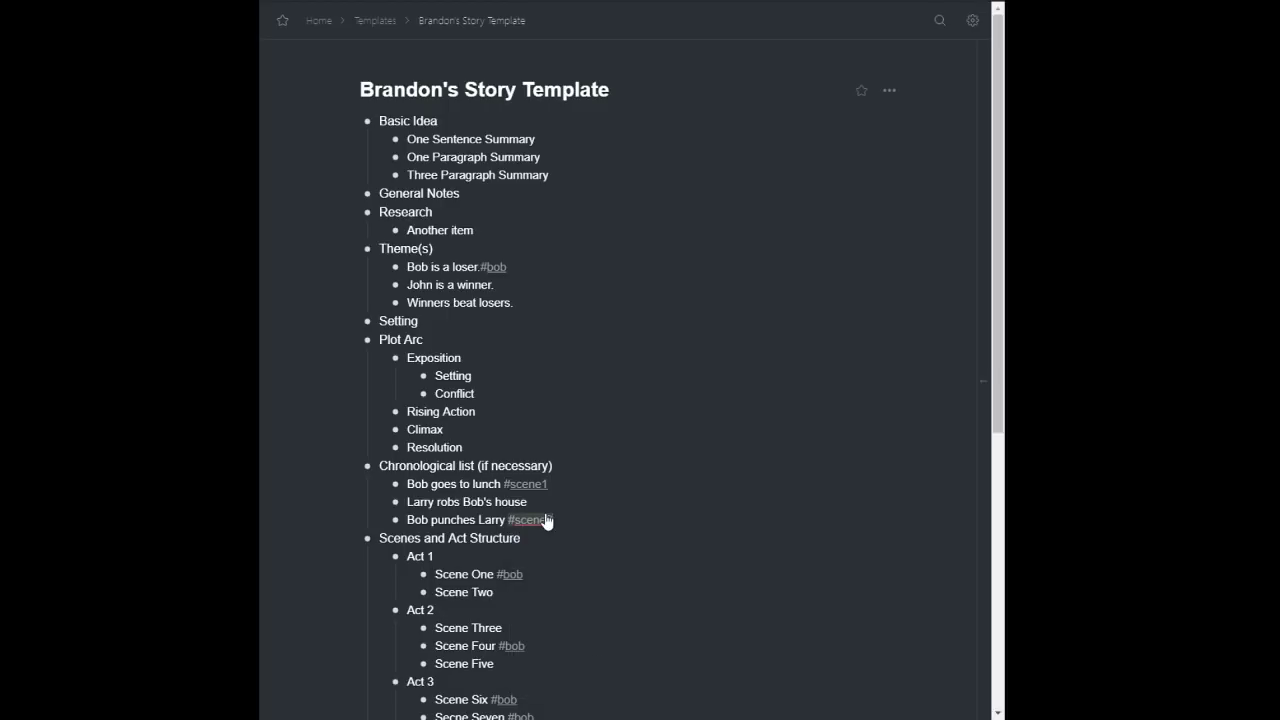
{"action": "left_click", "coordinate": [550, 502]}
{"action": "type", "text": "#"}
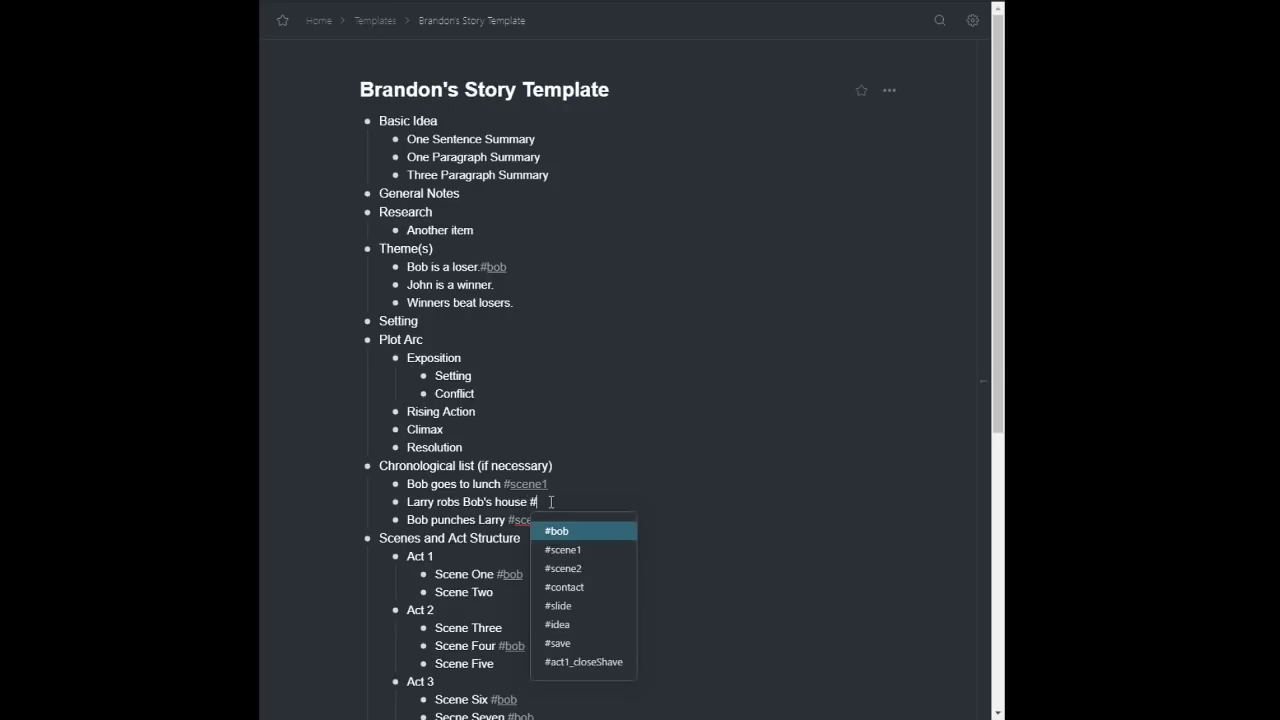
{"action": "type", "text": "scen"}
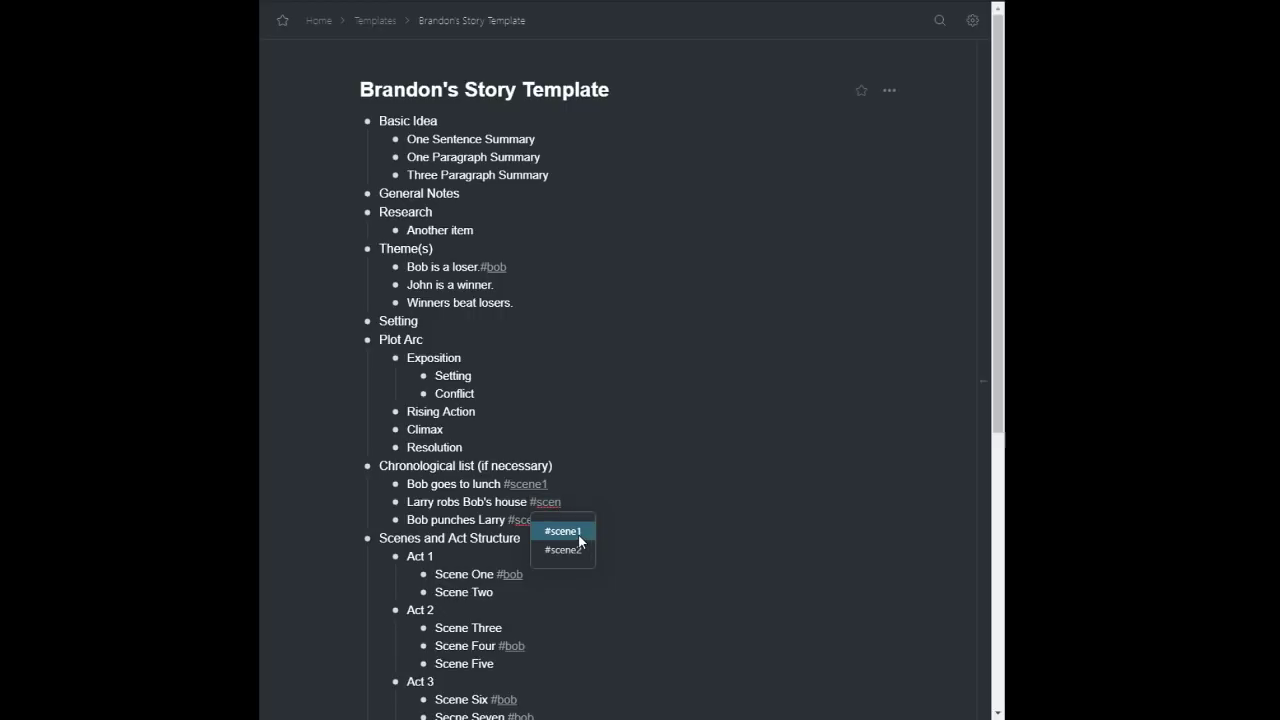
{"action": "left_click", "coordinate": [580, 533]}
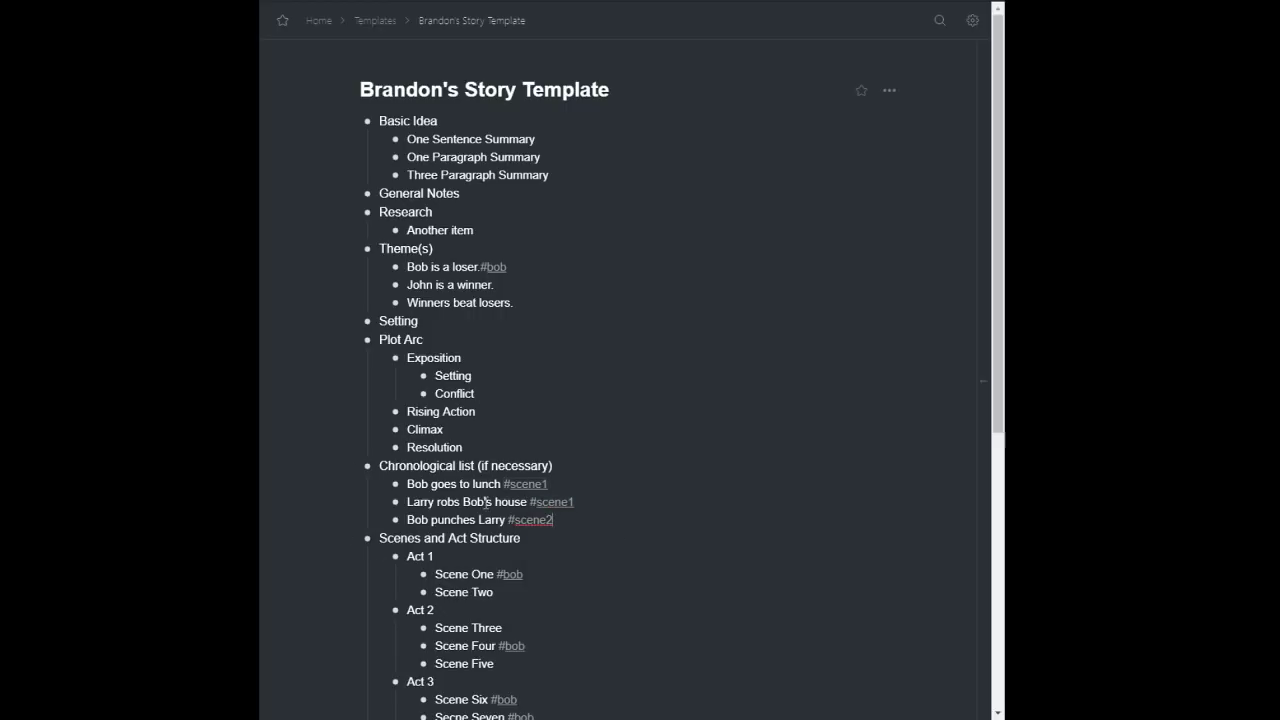
{"action": "left_click", "coordinate": [541, 486]}
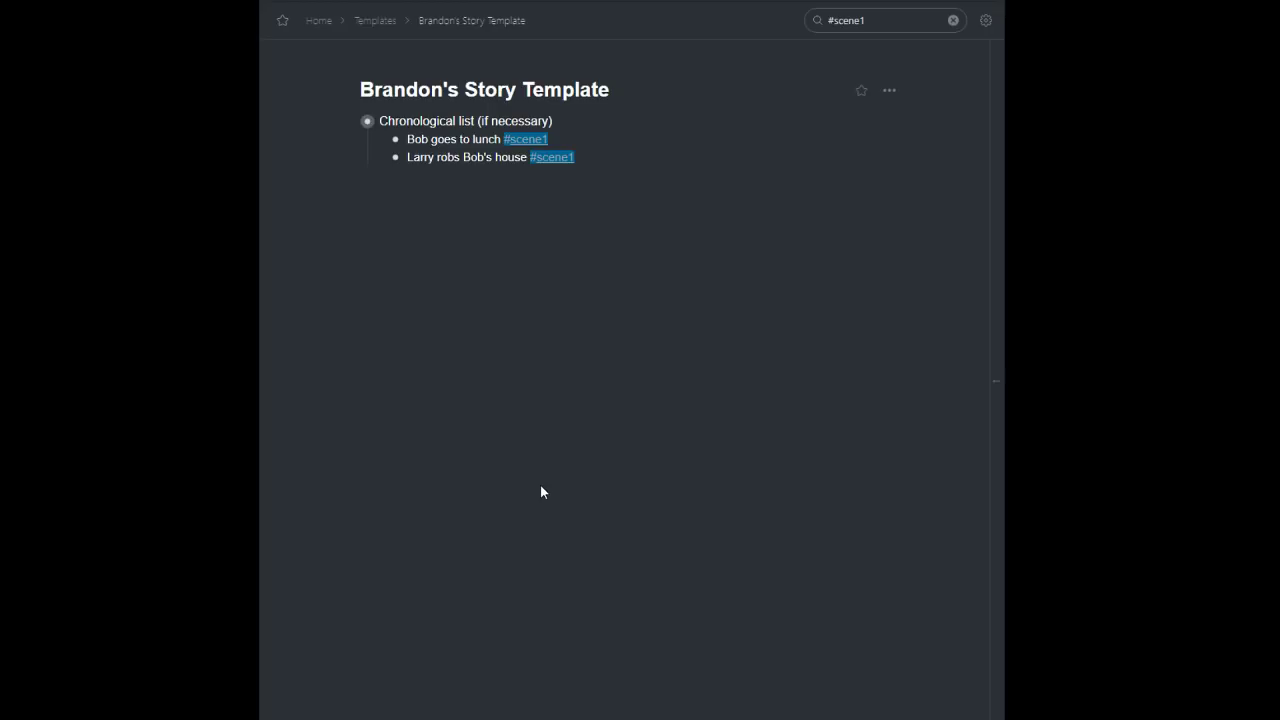
{"action": "left_click", "coordinate": [953, 20]}
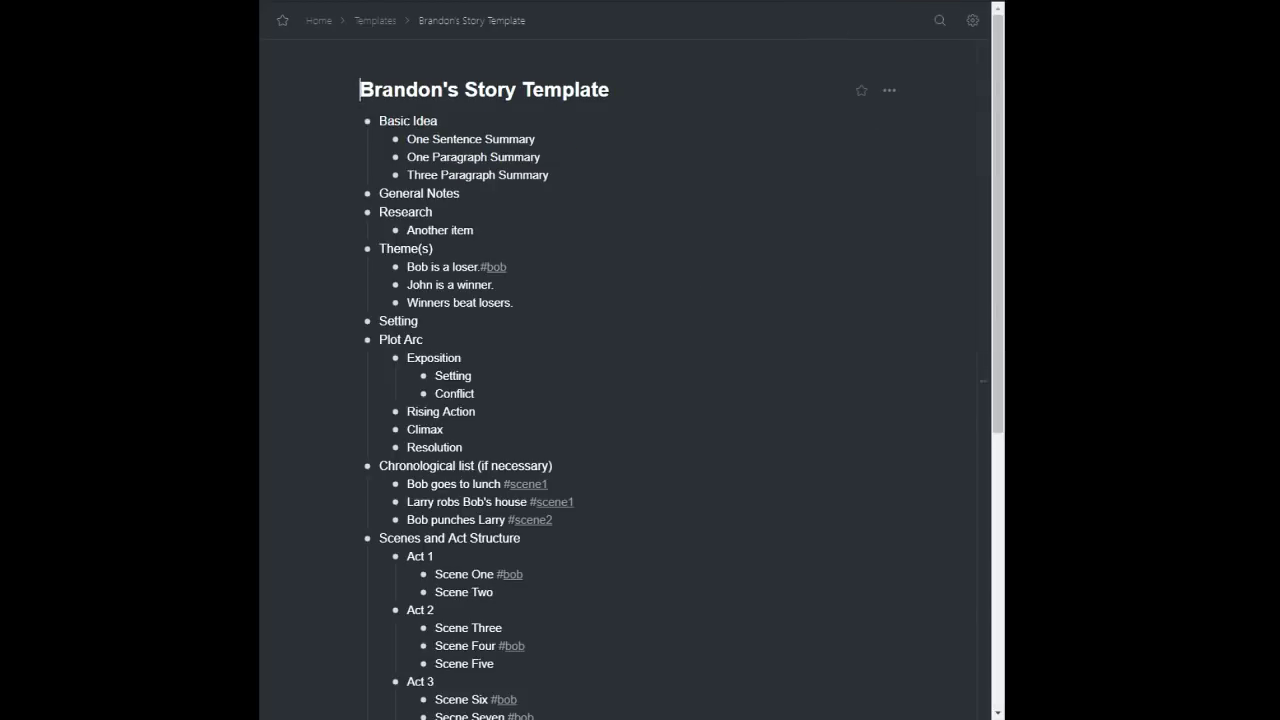
{"action": "scroll", "coordinate": [640, 428], "scroll_direction": "down", "scroll_amount": 3}
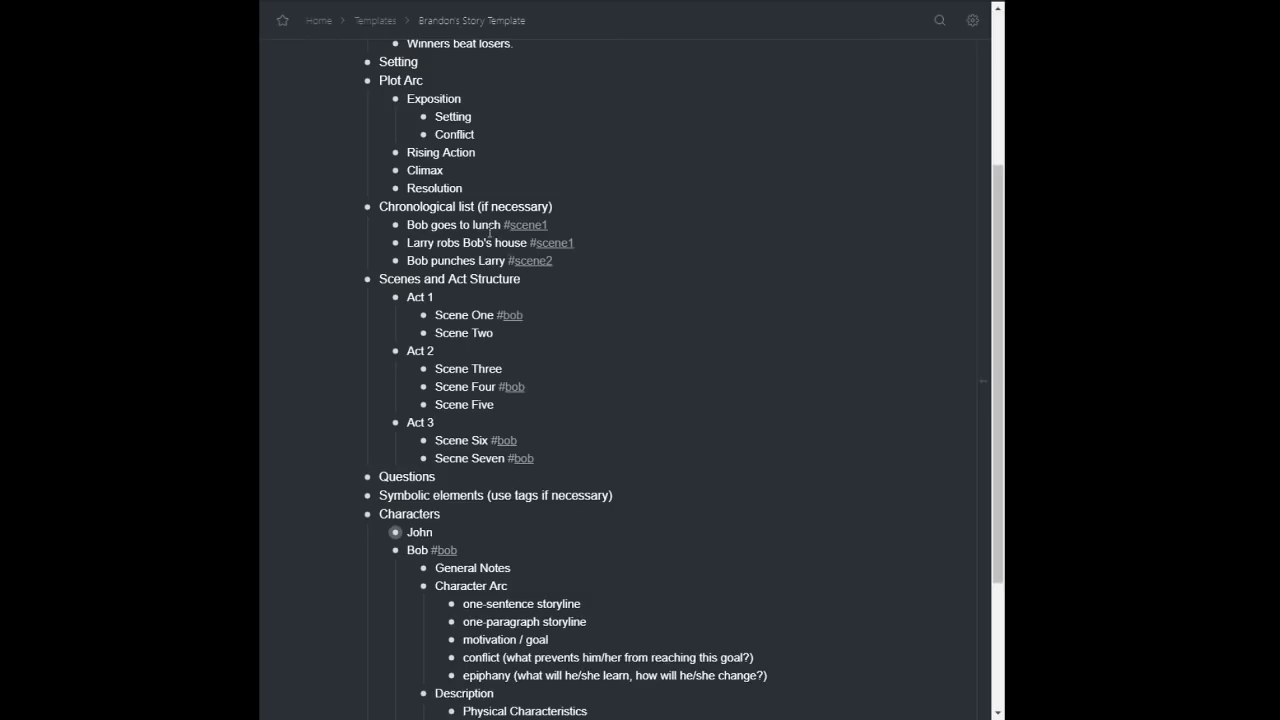
{"action": "scroll", "coordinate": [694, 374], "scroll_direction": "up", "scroll_amount": 1}
{"action": "scroll", "coordinate": [715, 357], "scroll_direction": "down", "scroll_amount": 1}
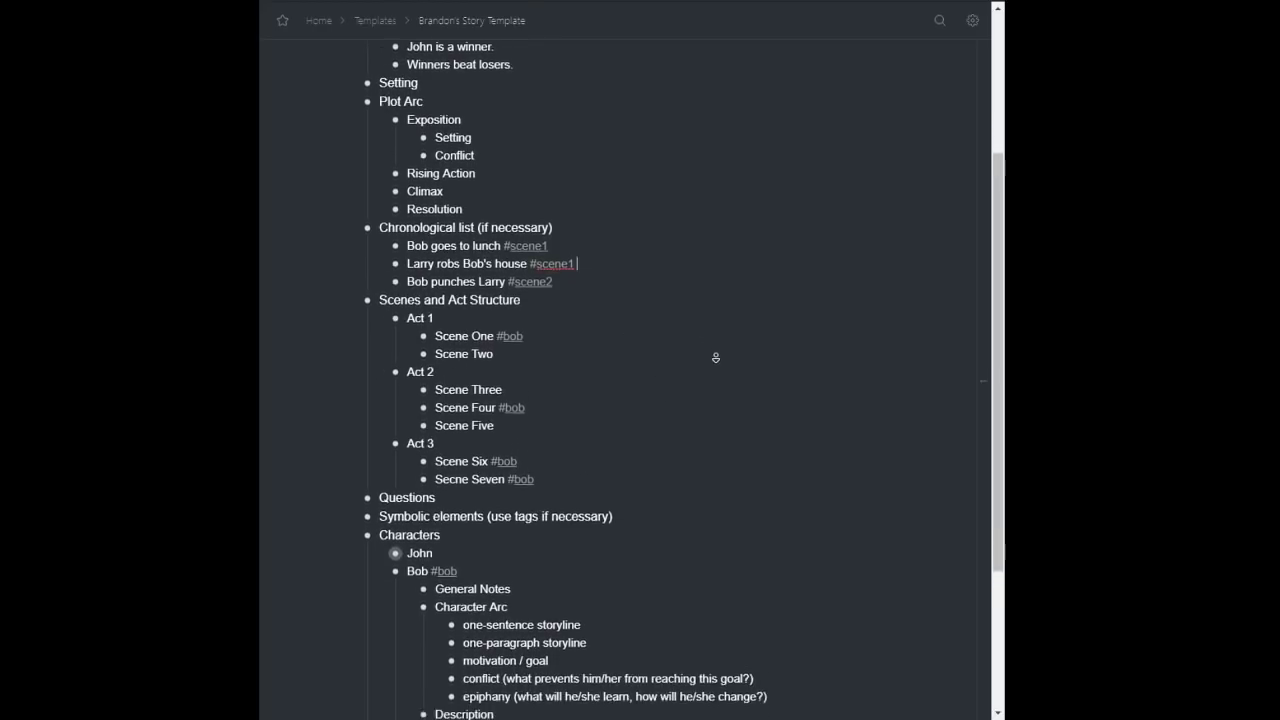
{"action": "scroll", "coordinate": [717, 343], "scroll_direction": "down", "scroll_amount": 2}
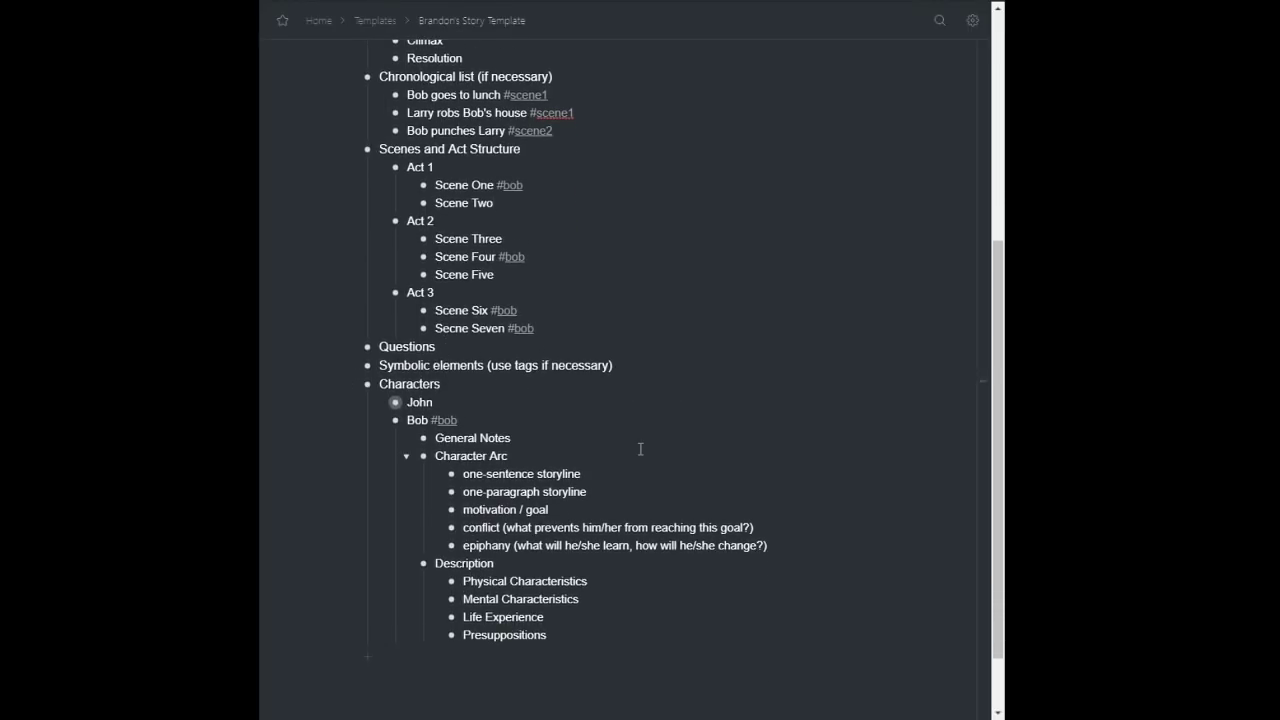
{"action": "scroll", "coordinate": [640, 449], "scroll_direction": "up", "scroll_amount": 5}
{"action": "scroll", "coordinate": [640, 449], "scroll_direction": "down", "scroll_amount": 6}
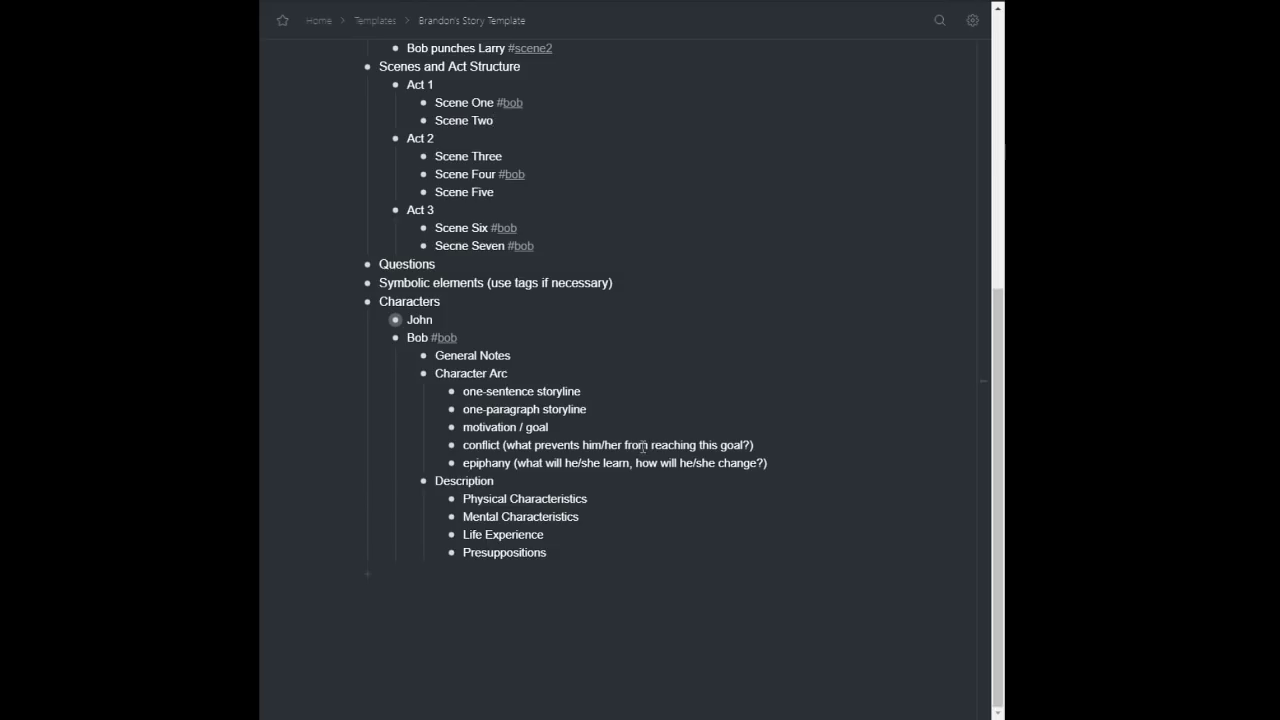
{"action": "left_click", "coordinate": [639, 284]}
{"action": "left_click", "coordinate": [653, 338]}
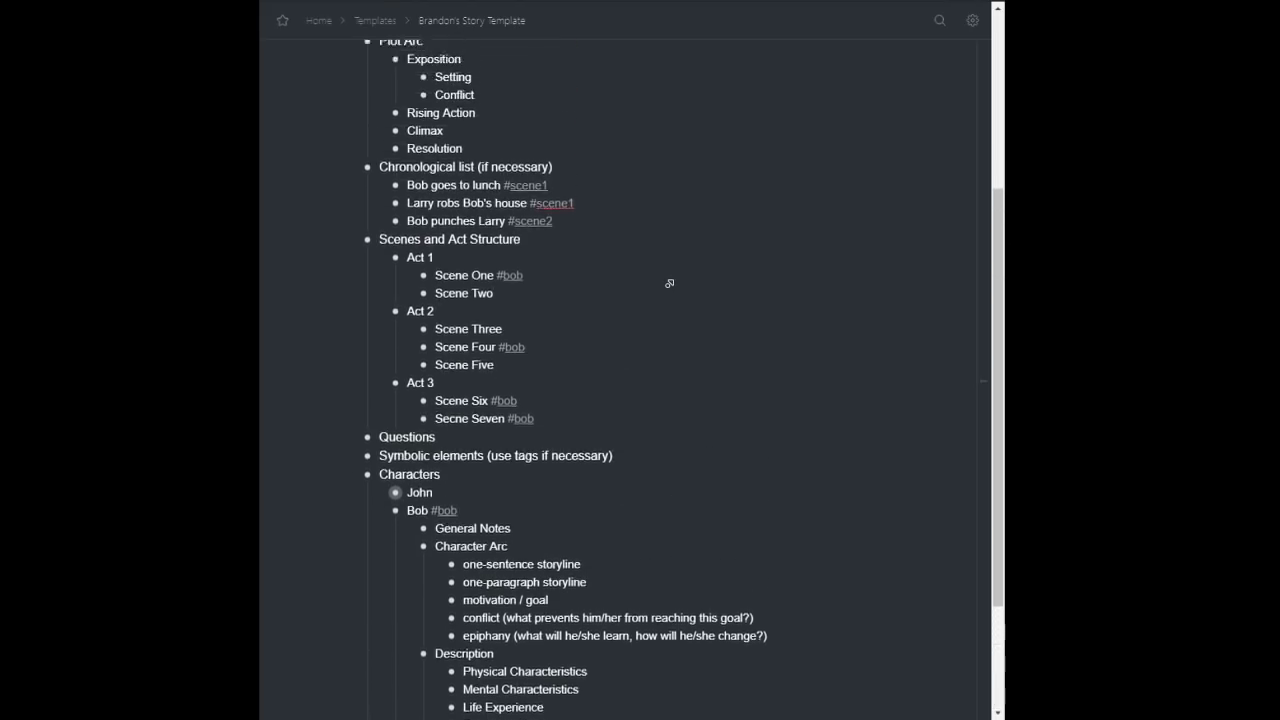
{"action": "scroll", "coordinate": [669, 284], "scroll_direction": "up", "scroll_amount": 5}
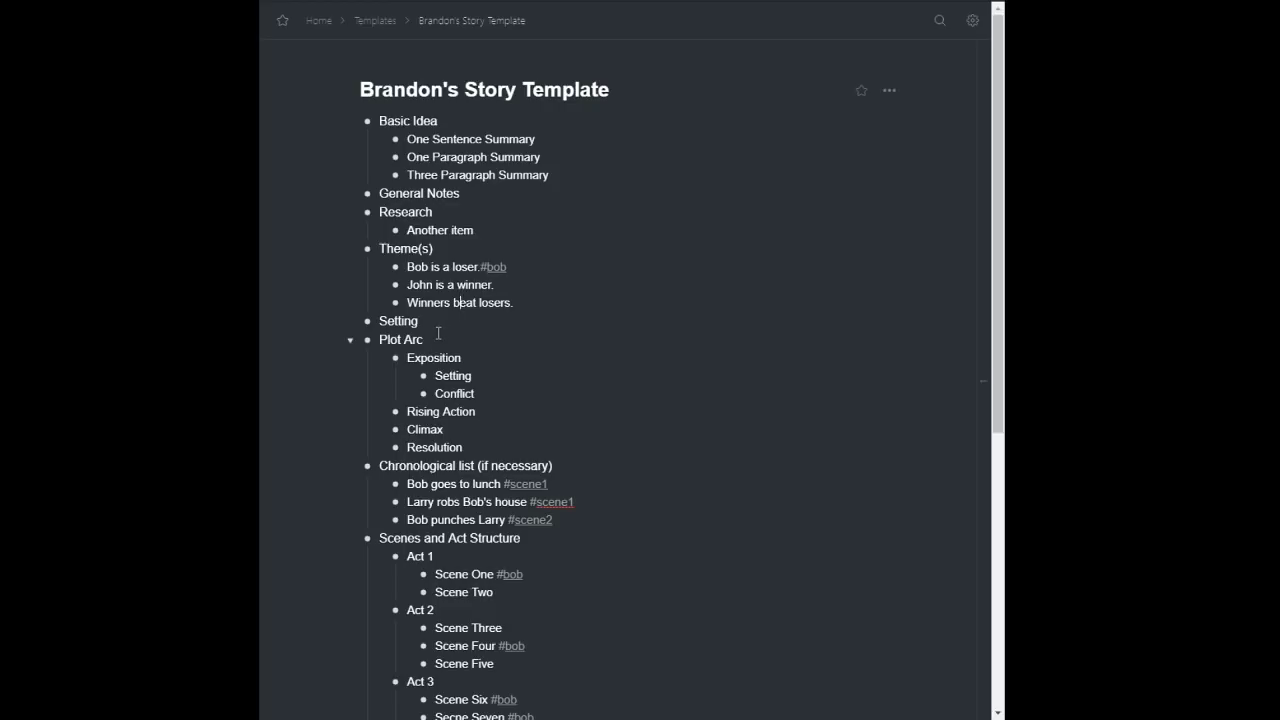
{"action": "left_click", "coordinate": [458, 302]}
- Return to the Templates list and browse the Book Review template's sections
{"action": "left_click", "coordinate": [384, 30]}
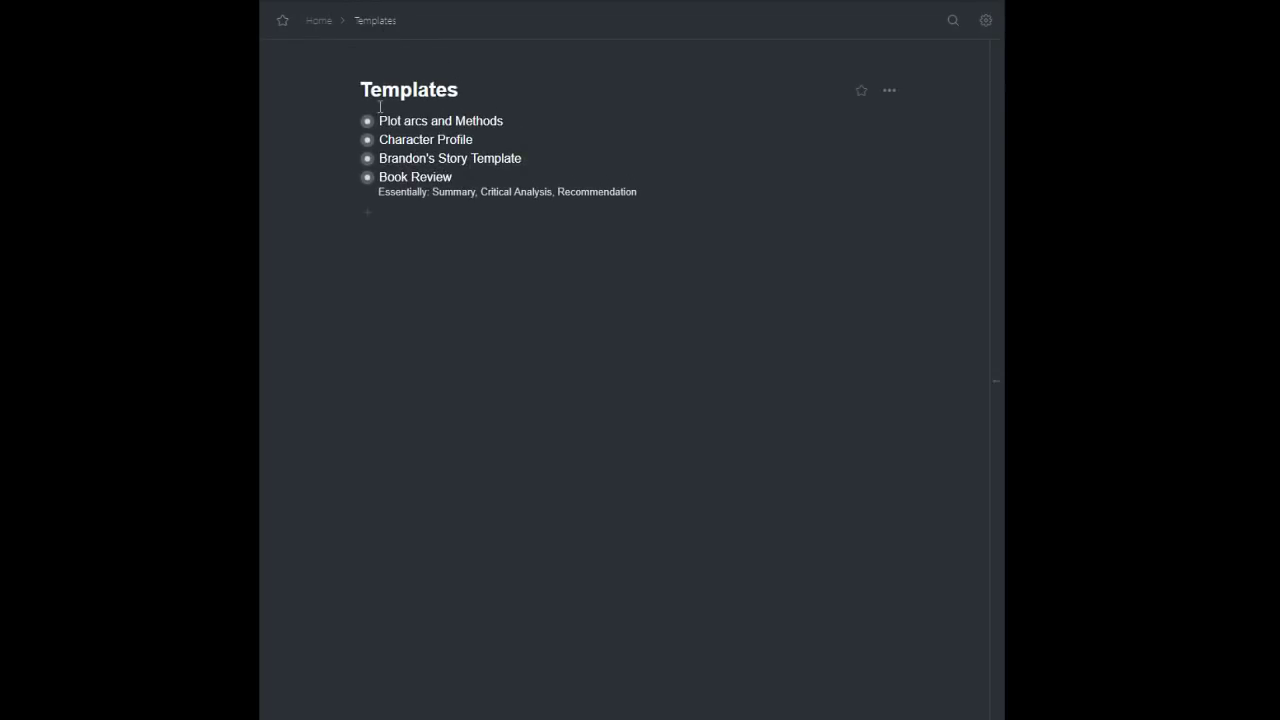
{"action": "left_click", "coordinate": [371, 184]}
{"action": "scroll", "coordinate": [482, 333], "scroll_direction": "down", "scroll_amount": 3}
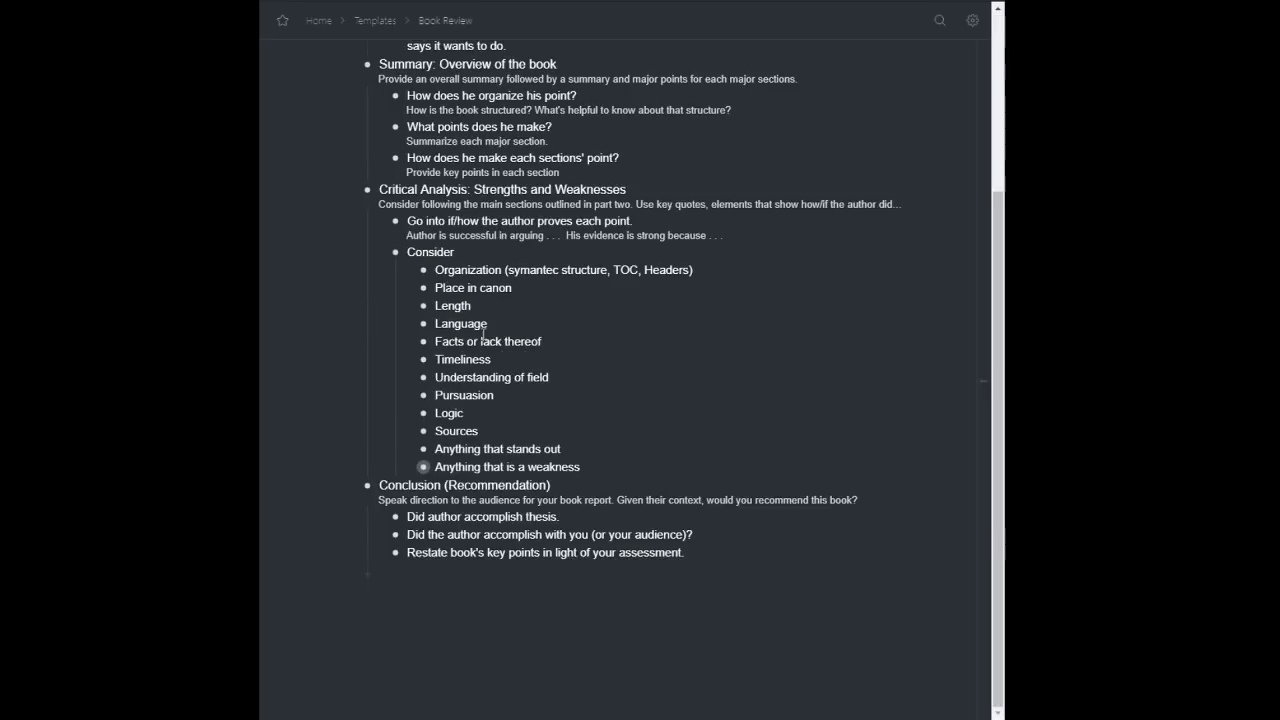
{"action": "scroll", "coordinate": [483, 333], "scroll_direction": "up", "scroll_amount": 3}
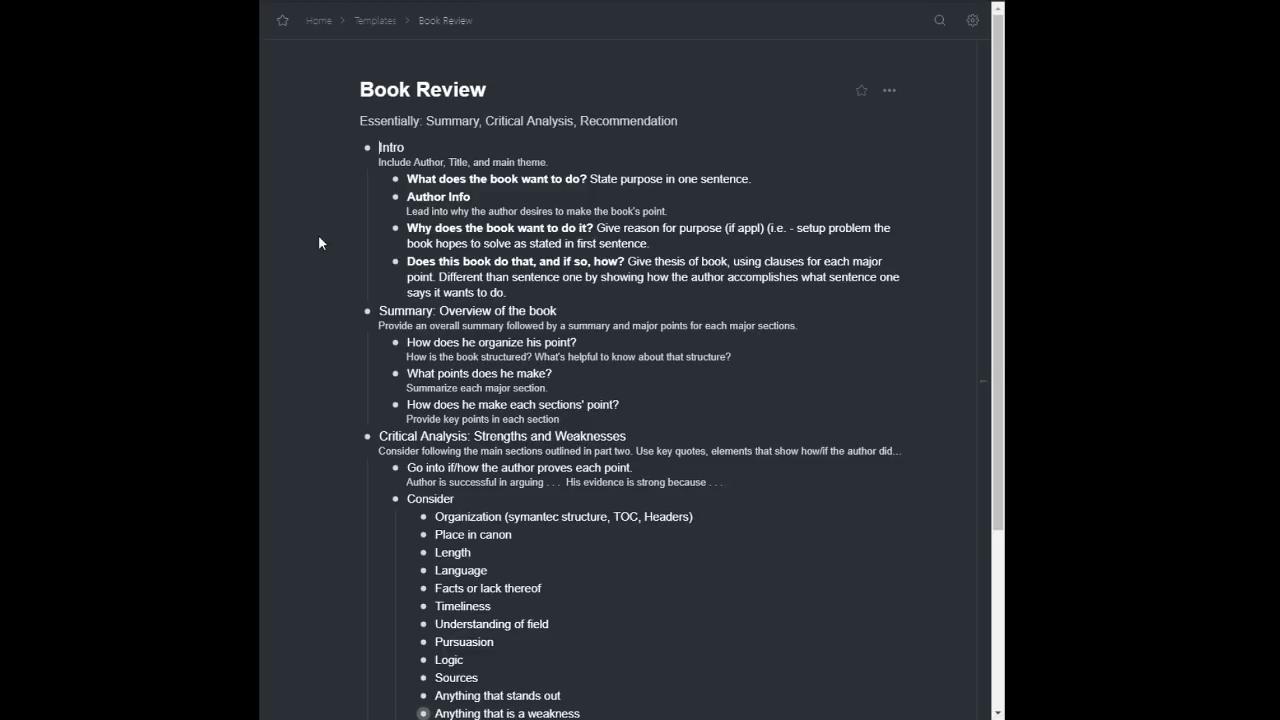
- From the home outline, open The Weight of Love draft under Stories
{"action": "left_click", "coordinate": [333, 24]}
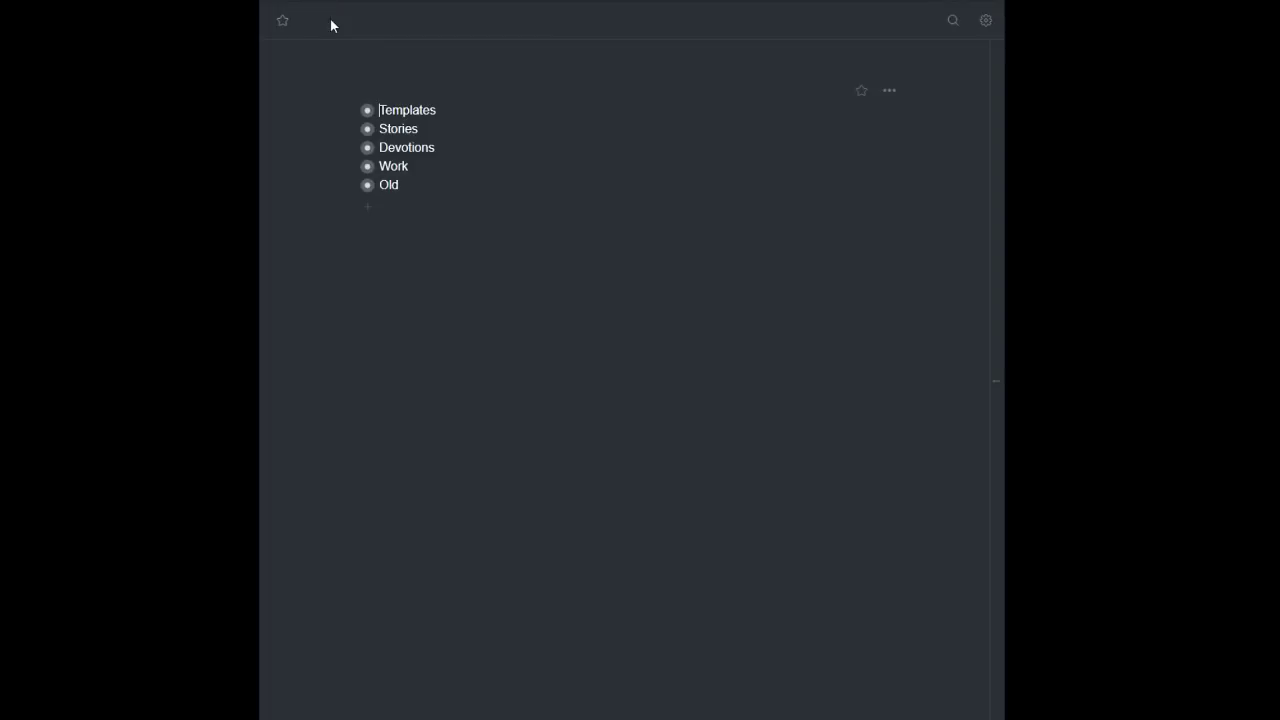
{"action": "left_click", "coordinate": [366, 130]}
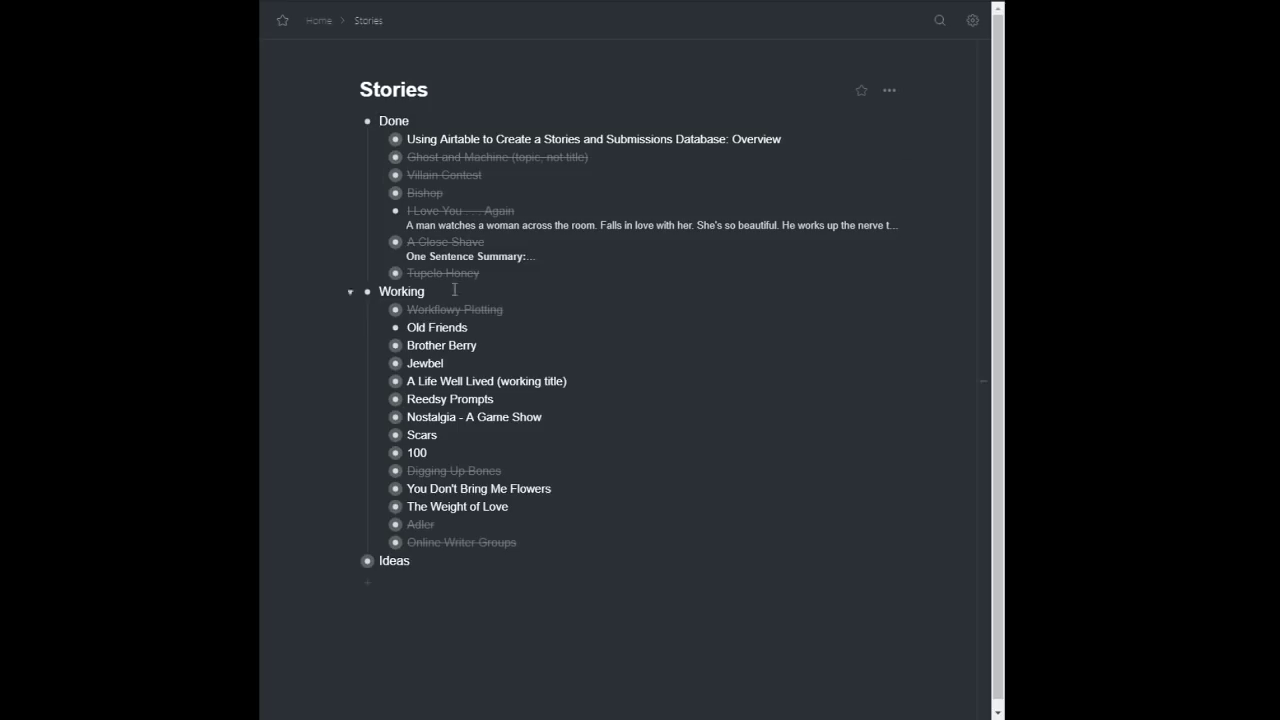
{"action": "left_click", "coordinate": [396, 507]}
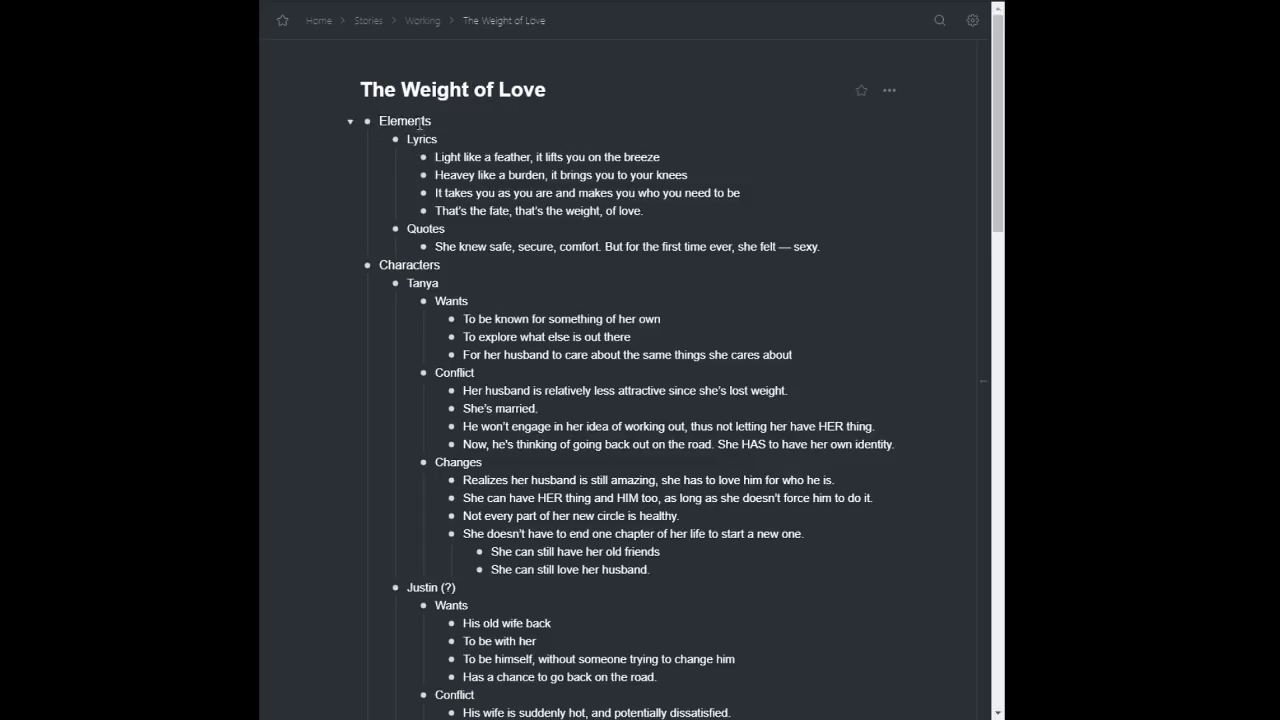
- Scroll through The Weight of Love draft, then go back up to the Working list
{"action": "scroll", "coordinate": [488, 260], "scroll_direction": "down", "scroll_amount": 3}
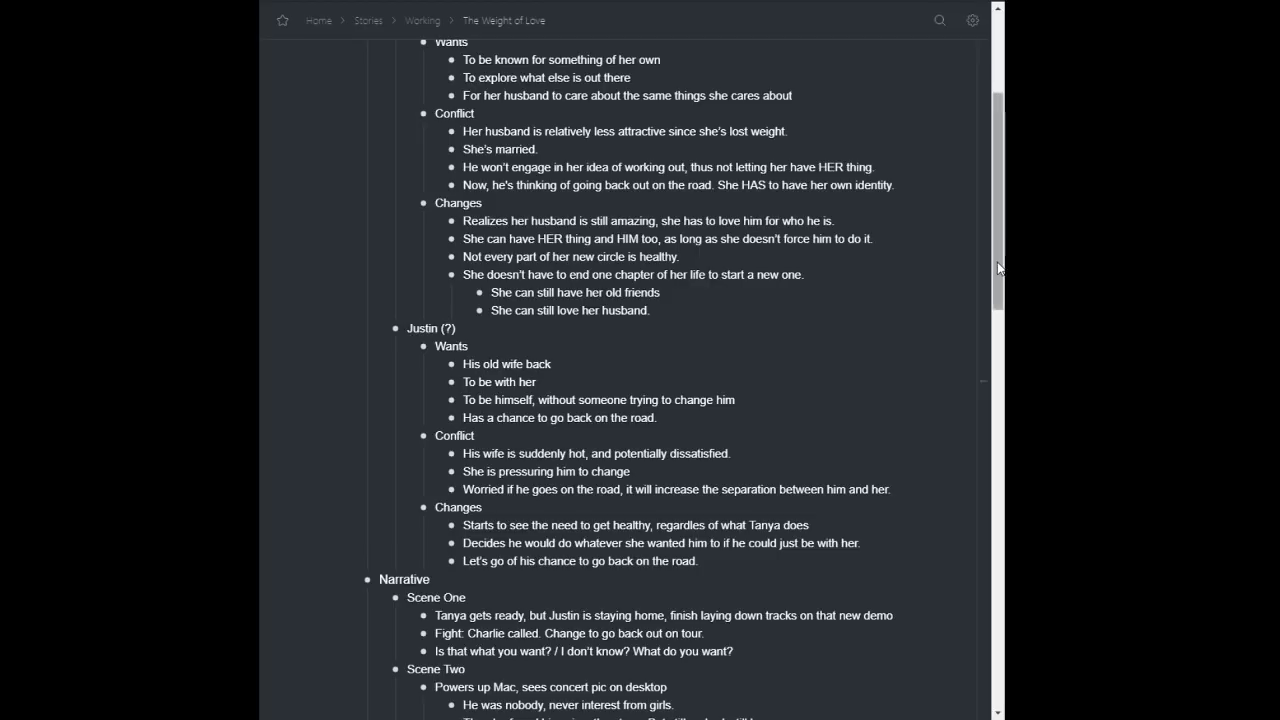
{"action": "mouse_move", "coordinate": [1000, 263]}
{"action": "left_mouse_down"}
{"action": "mouse_move", "coordinate": [1000, 297]}
{"action": "mouse_move", "coordinate": [1000, 245]}
{"action": "left_mouse_up"}
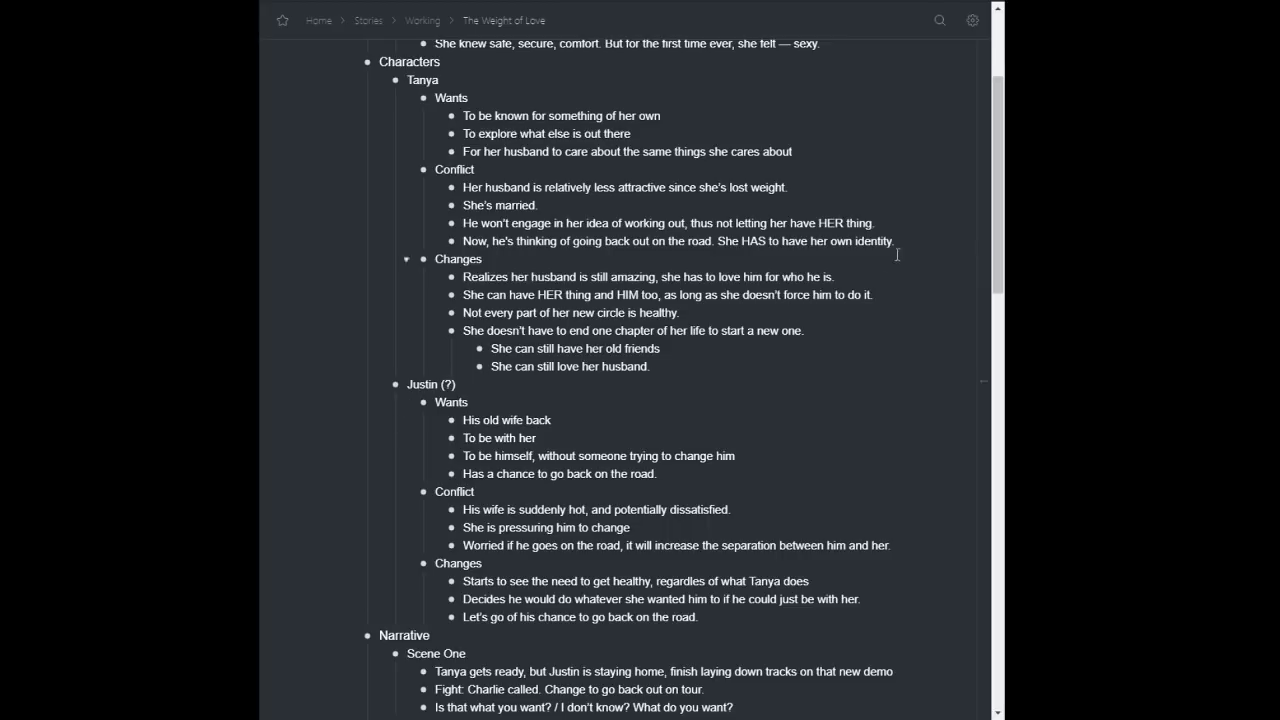
{"action": "left_click_drag", "start_coordinate": [1002, 228], "coordinate": [996, 386]}
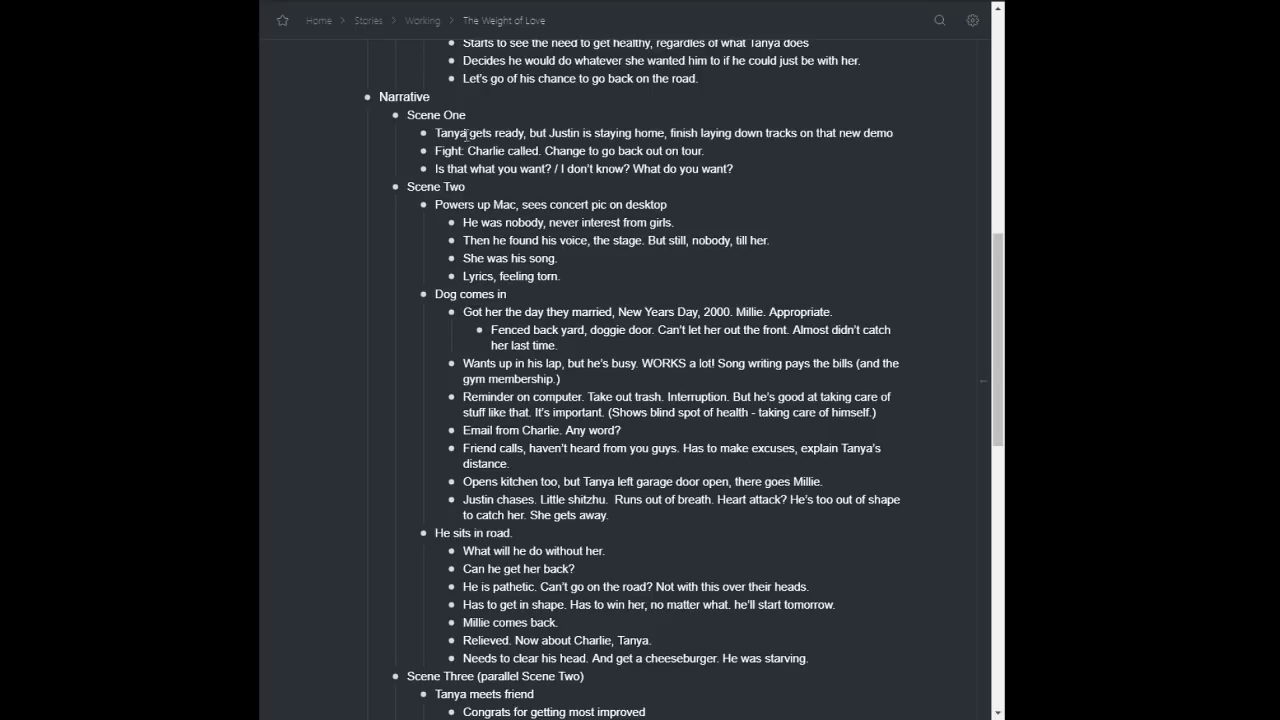
{"action": "left_click_drag", "start_coordinate": [998, 264], "coordinate": [966, 511]}
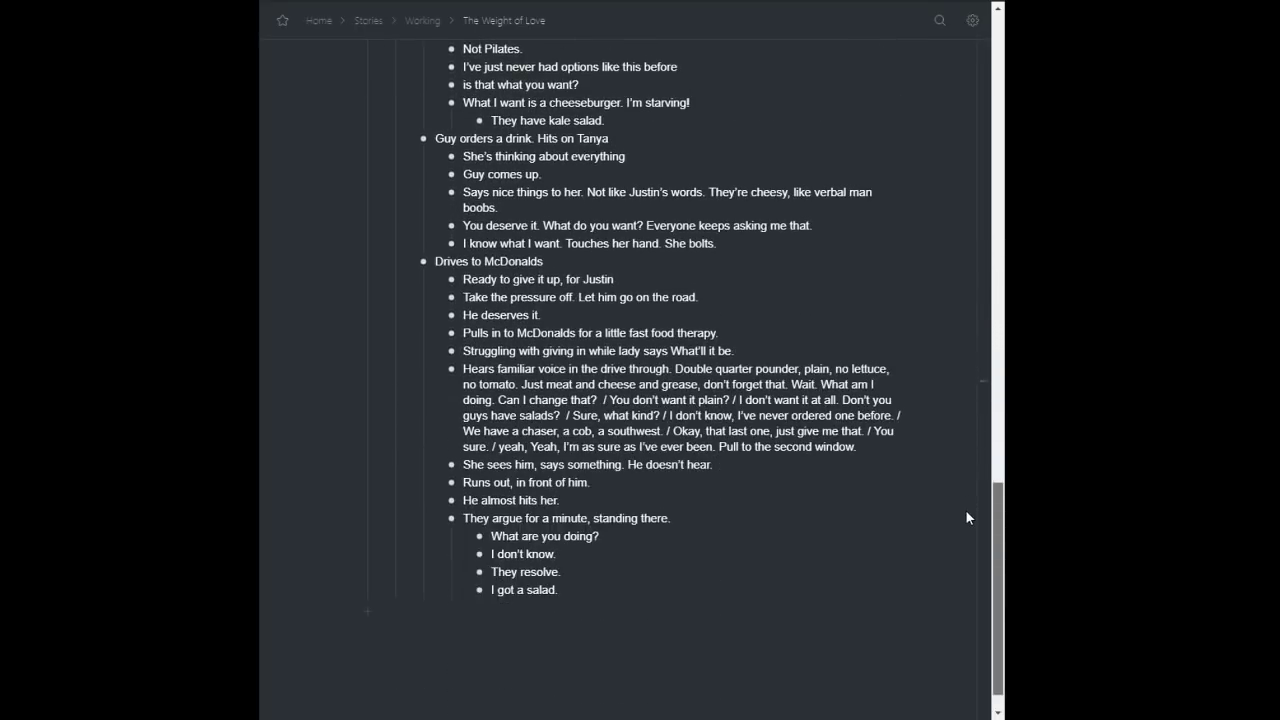
{"action": "scroll", "coordinate": [709, 510], "scroll_direction": "up", "scroll_amount": 2}
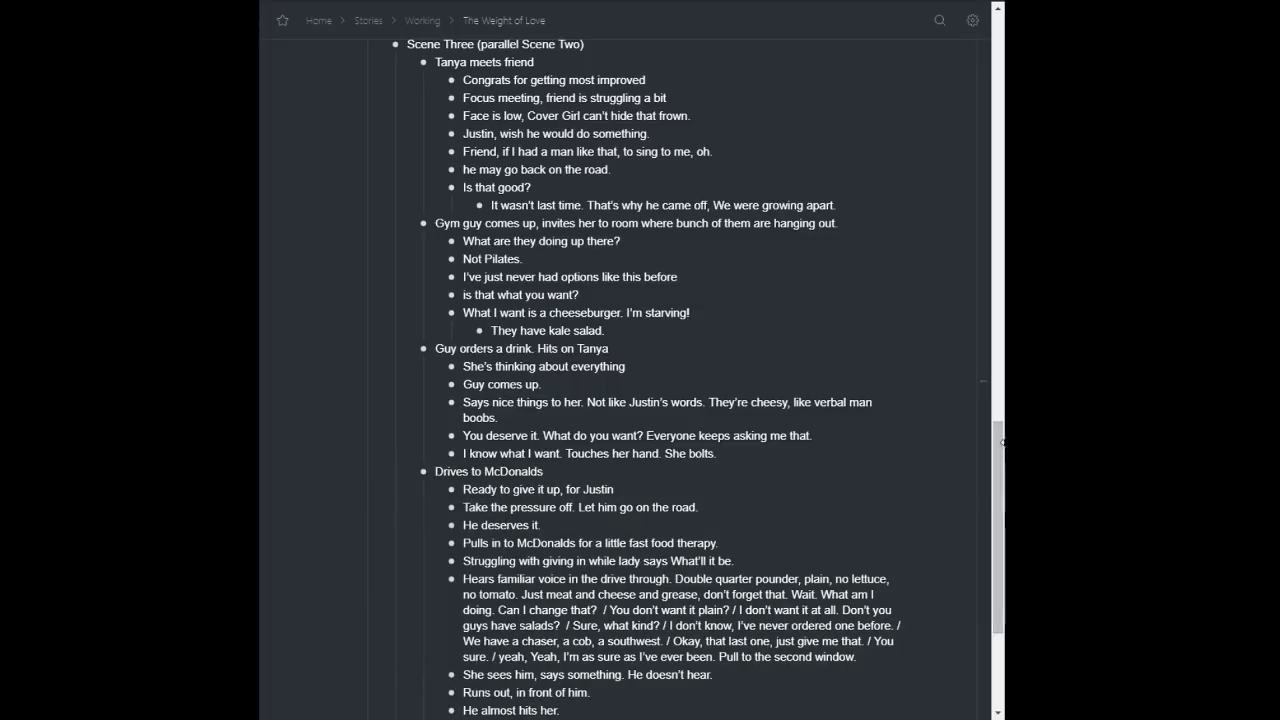
{"action": "left_click_drag", "start_coordinate": [998, 460], "coordinate": [996, 36]}
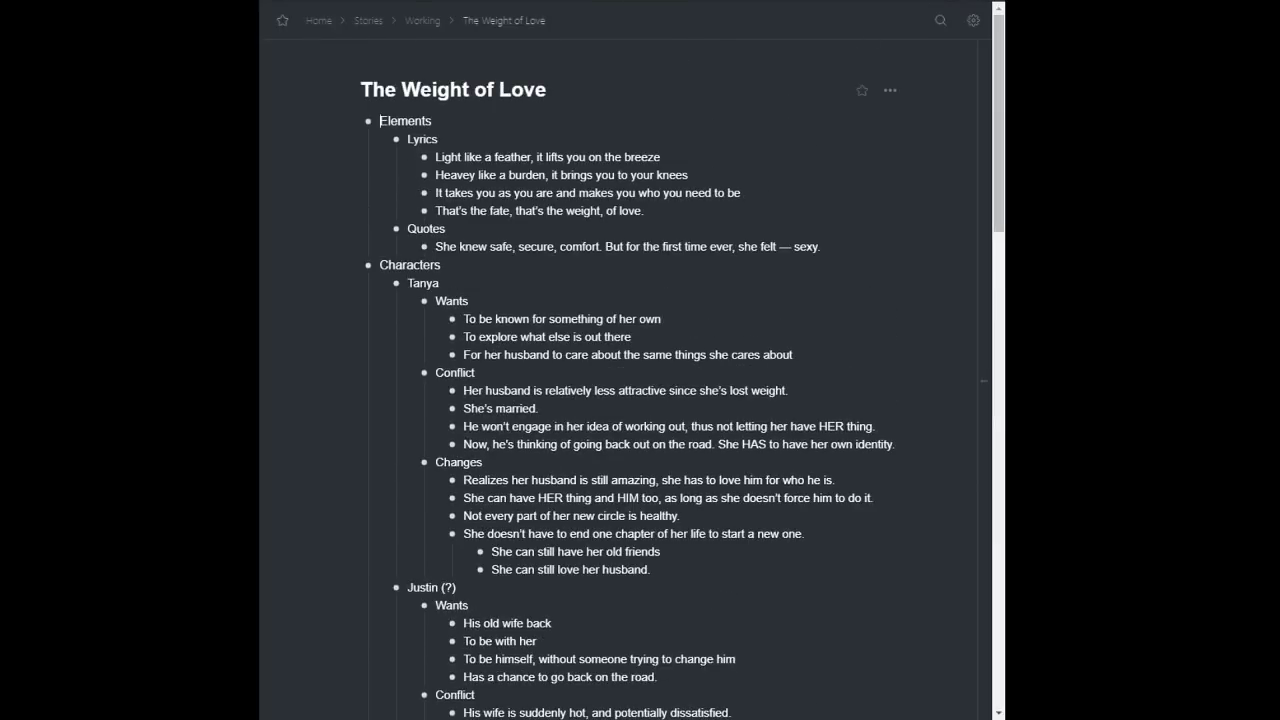
{"action": "left_click", "coordinate": [416, 24]}
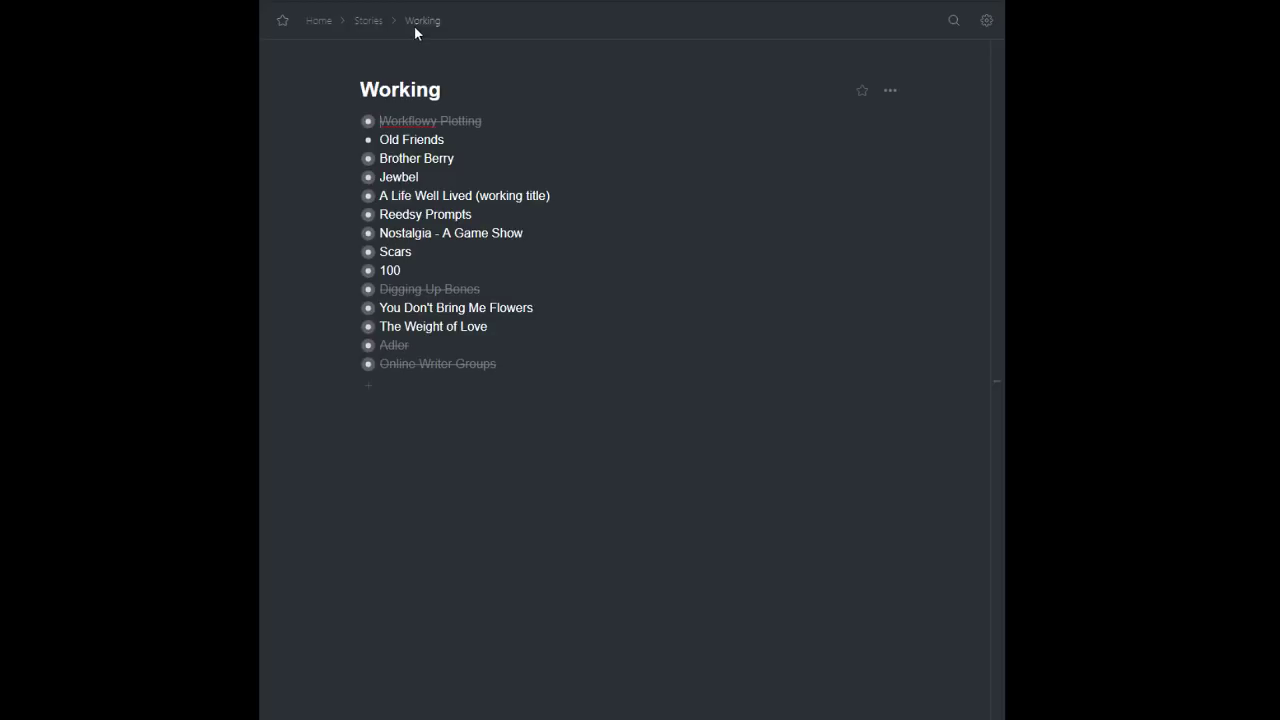
- Go up to Stories, open Reedsy Prompts, and zoom into the Petals fall prompt
{"action": "left_click", "coordinate": [370, 22]}
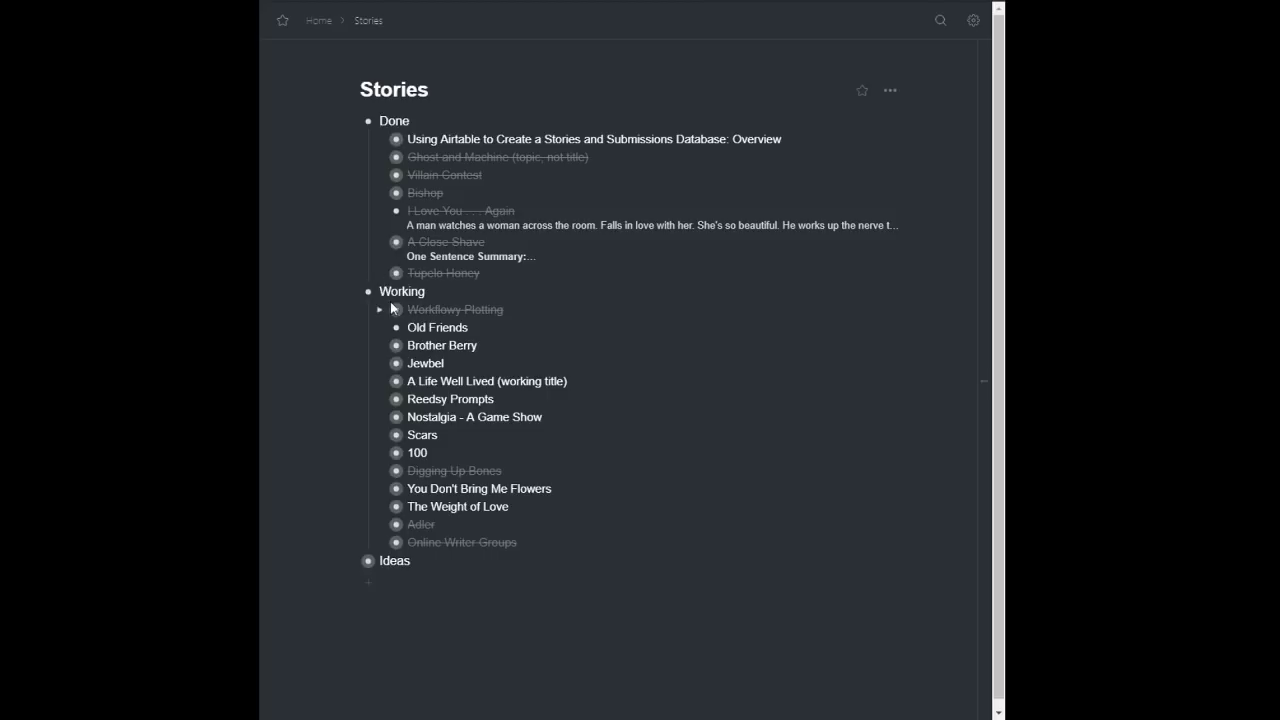
{"action": "left_click", "coordinate": [398, 400]}
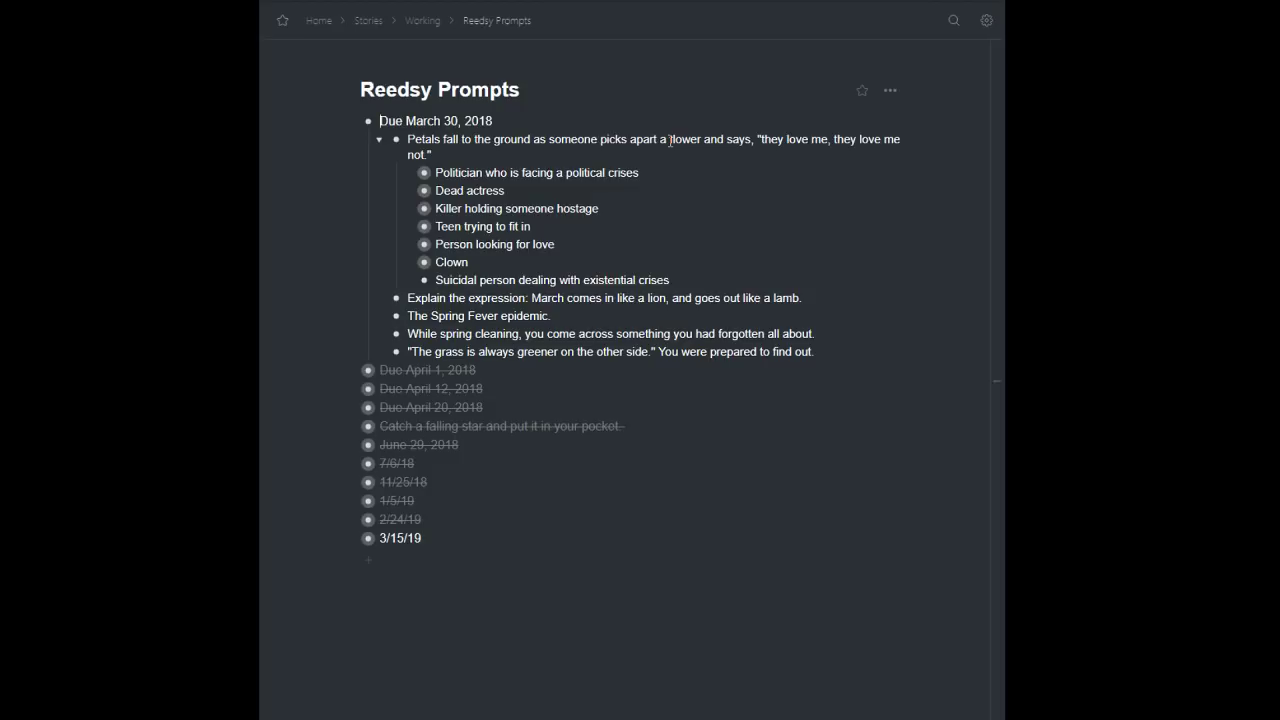
{"action": "left_click", "coordinate": [465, 139]}
{"action": "key", "text": "ctrl+]"}
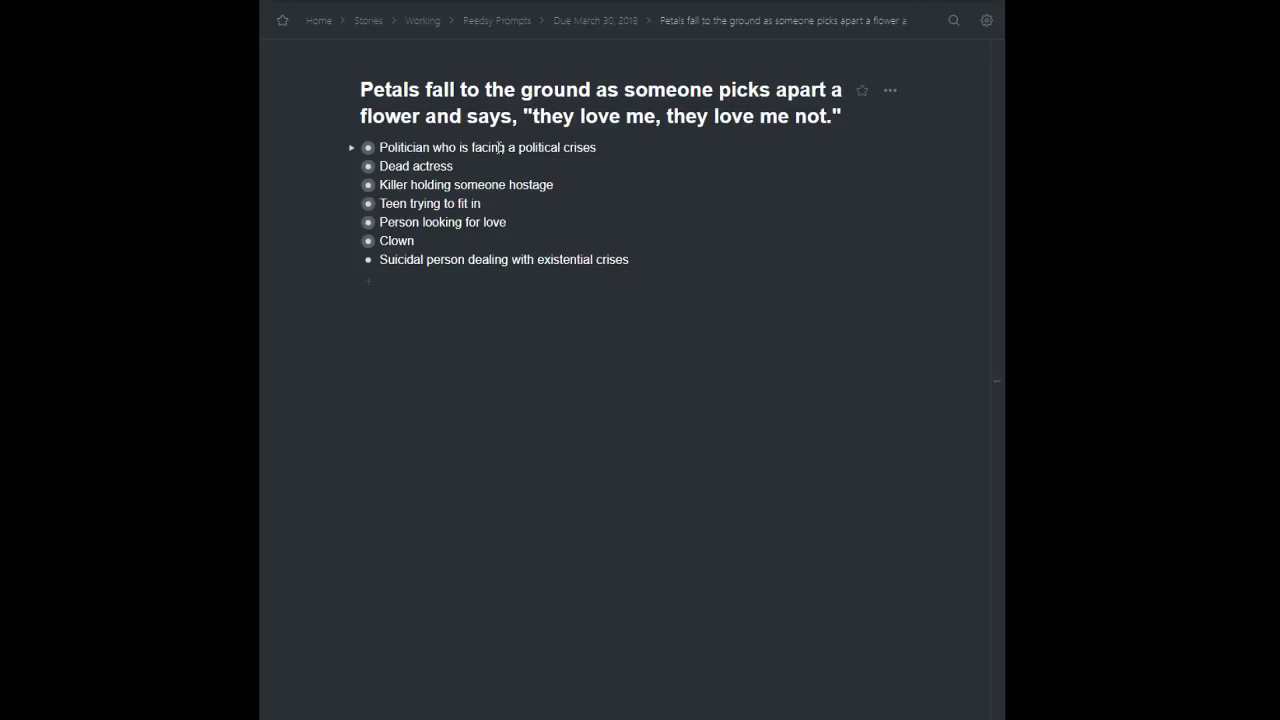
- Peek into the Politician and Killer holding someone hostage ideas, then zoom into Dead actress
{"action": "key", "text": "ctrl+bracketright"}
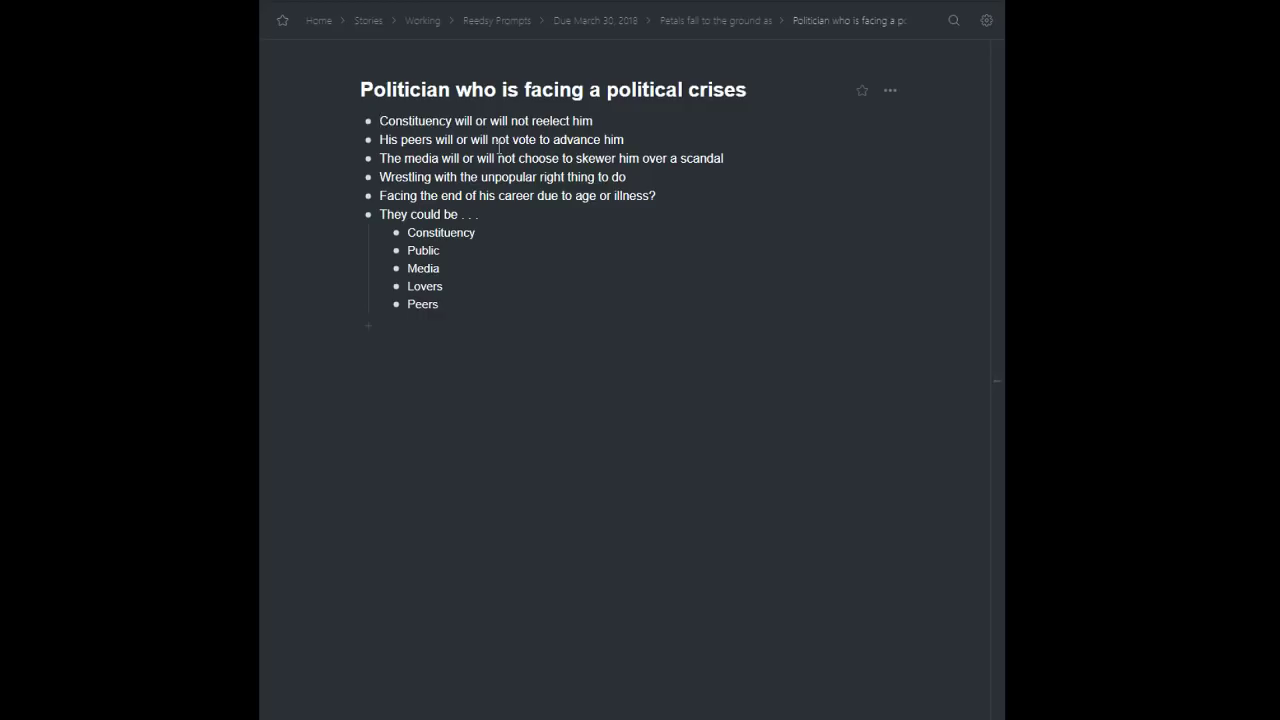
{"action": "key", "text": "ctrl+bracketleft"}
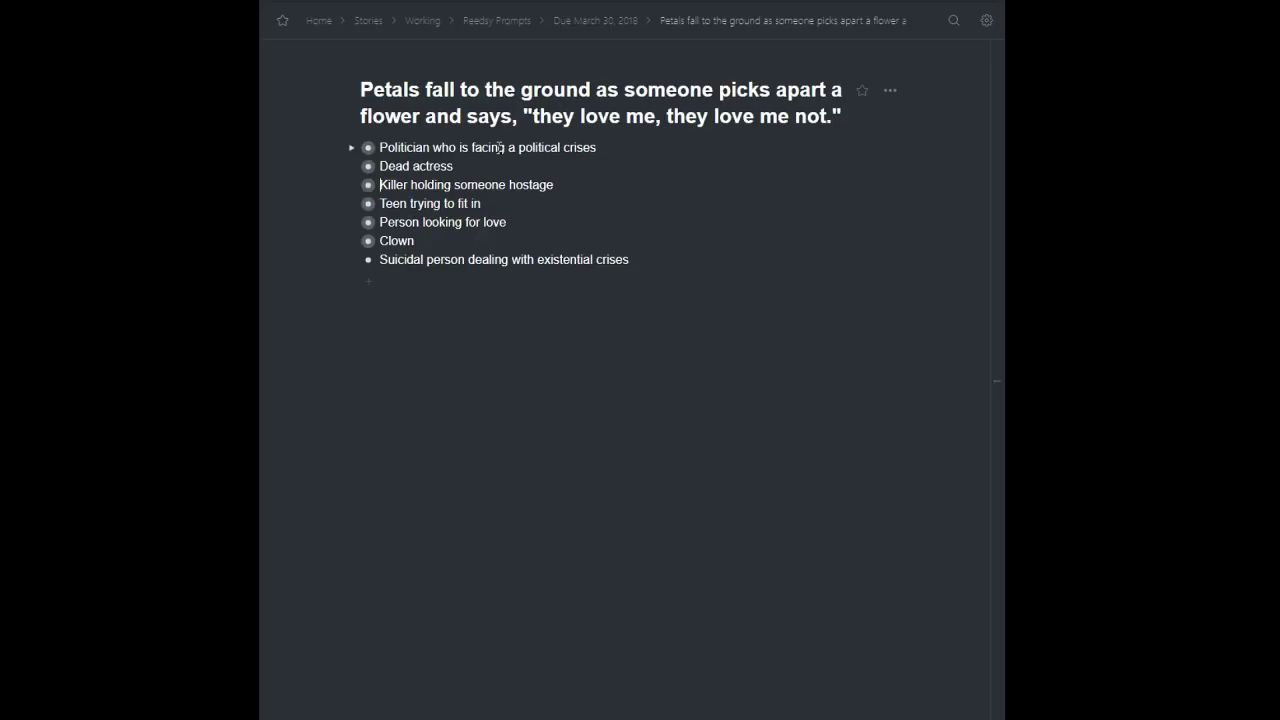
{"action": "key", "text": "ctrl+bracketright"}
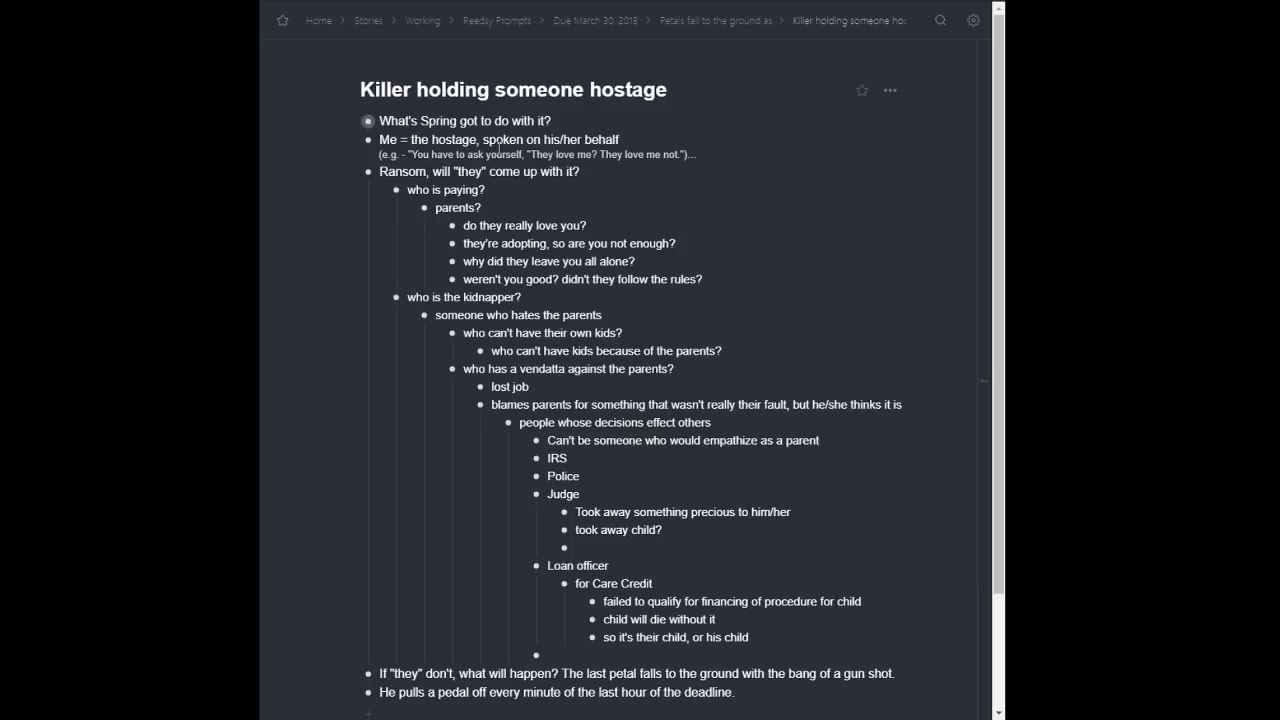
{"action": "key", "text": "ctrl+bracketleft"}
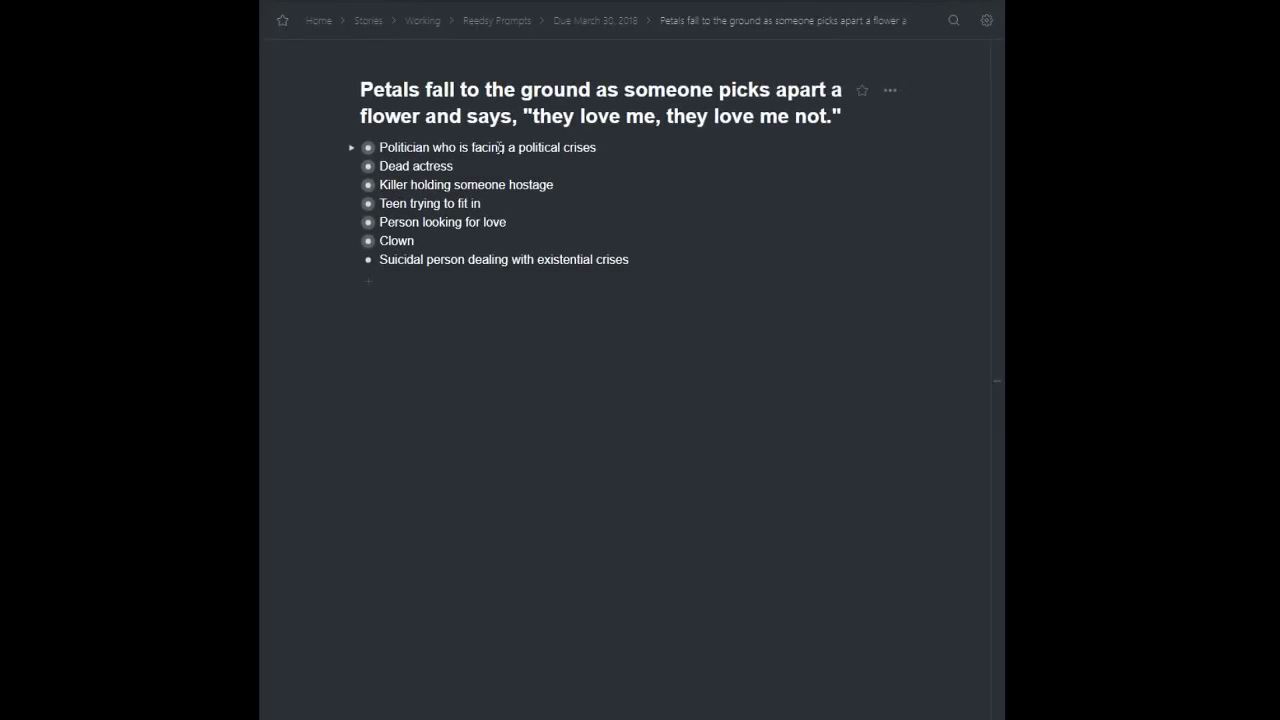
{"action": "key", "text": "ctrl+bracketright"}
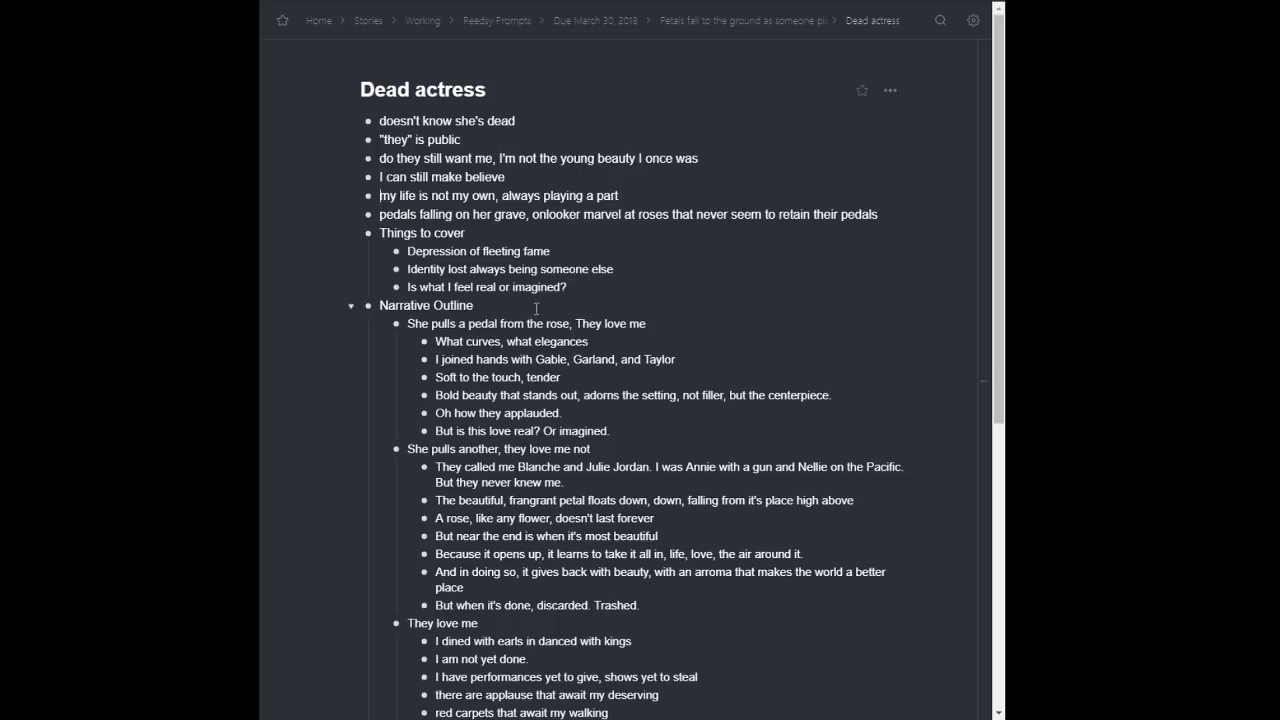
- Scroll through the Dead actress draft down to its graveside ending and back up
{"action": "scroll", "coordinate": [540, 305], "scroll_direction": "down", "scroll_amount": 5}
{"action": "scroll", "coordinate": [545, 308], "scroll_direction": "up", "scroll_amount": 5}
{"action": "scroll", "coordinate": [545, 308], "scroll_direction": "down", "scroll_amount": 5}
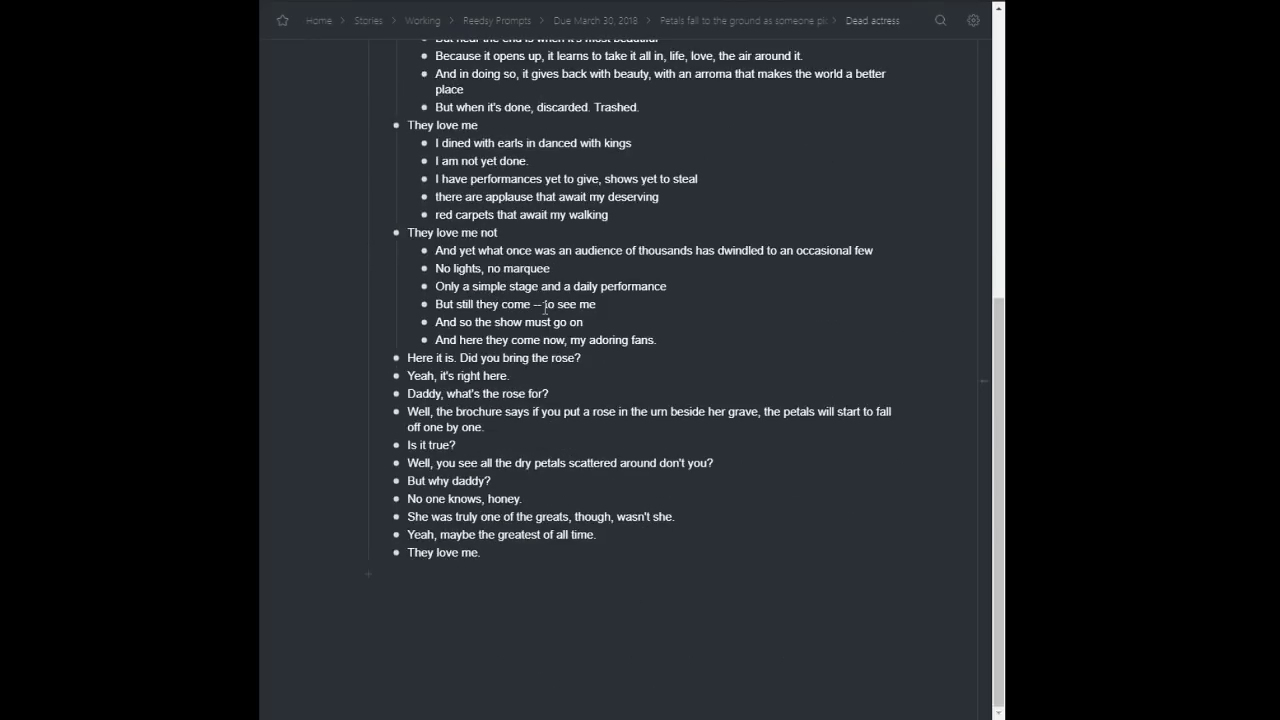
{"action": "scroll", "coordinate": [545, 308], "scroll_direction": "up", "scroll_amount": 3}
{"action": "scroll", "coordinate": [394, 275], "scroll_direction": "up", "scroll_amount": 3}
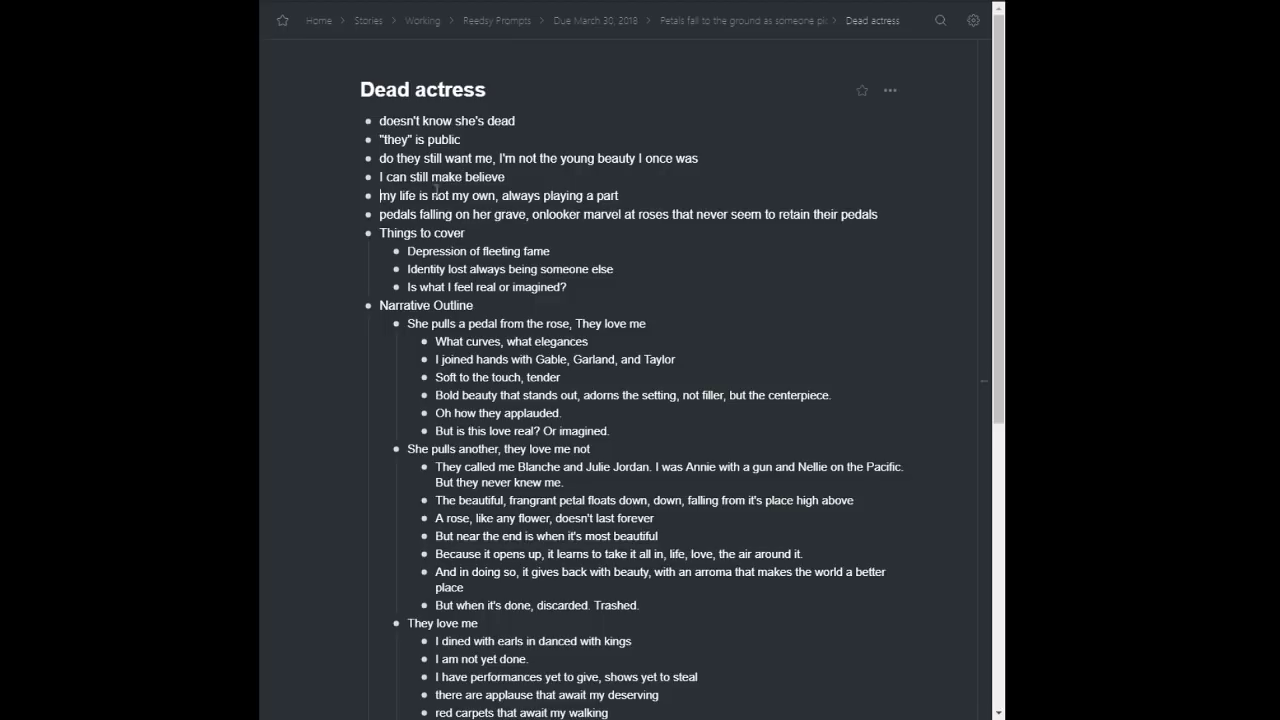
{"action": "scroll", "coordinate": [480, 302], "scroll_direction": "down", "scroll_amount": 5}
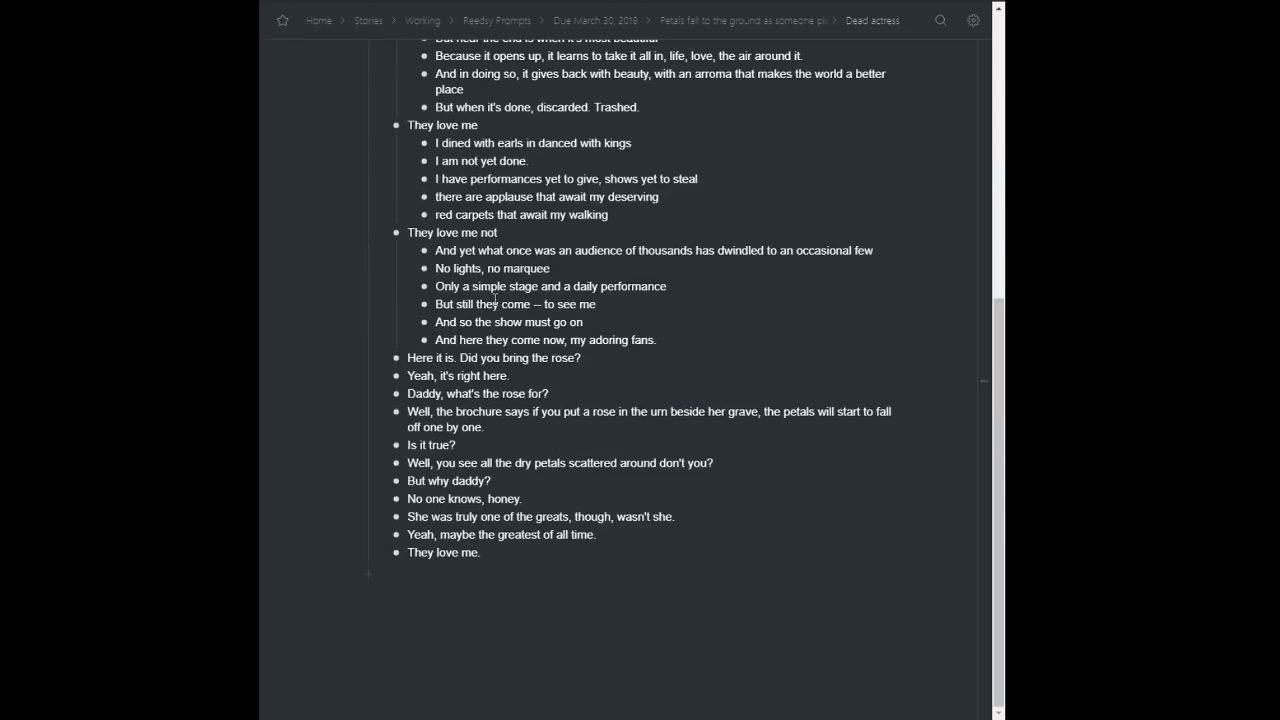
{"action": "scroll", "coordinate": [494, 300], "scroll_direction": "up", "scroll_amount": 5}
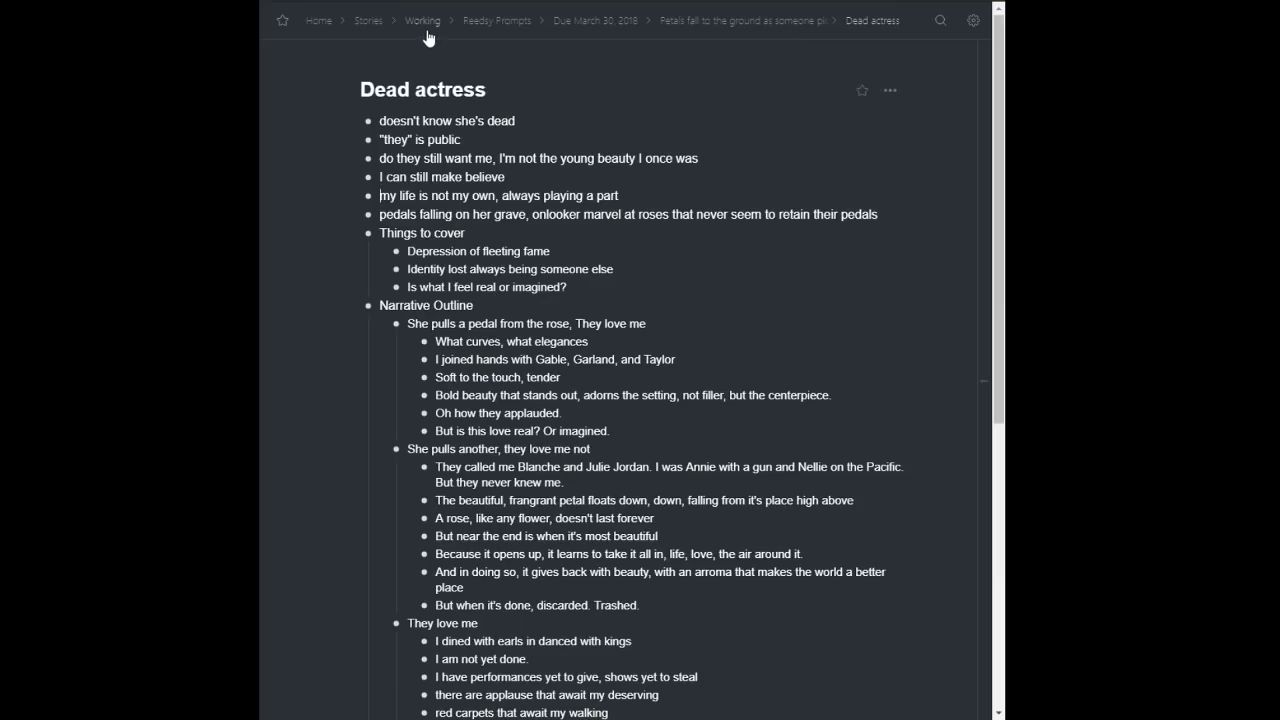
- Go back up through Stories to the top-level outline and zoom into Templates
{"action": "left_click", "coordinate": [369, 21]}
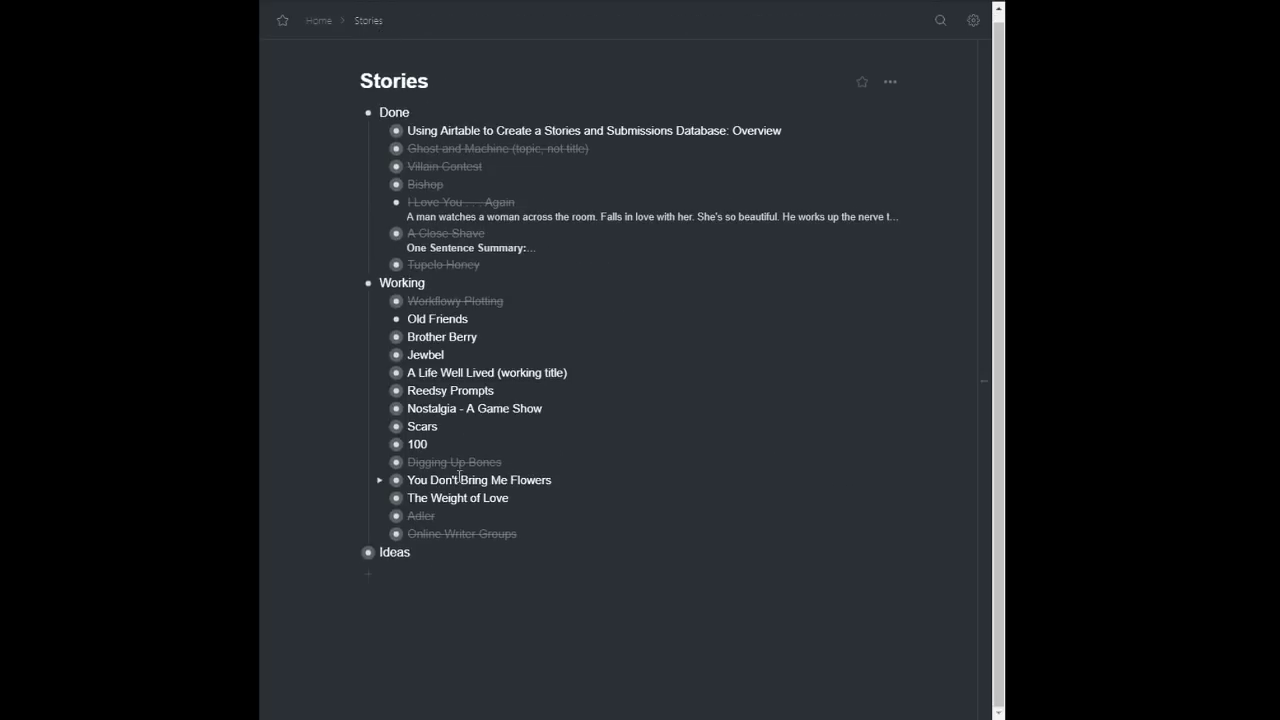
{"action": "left_click", "coordinate": [320, 21]}
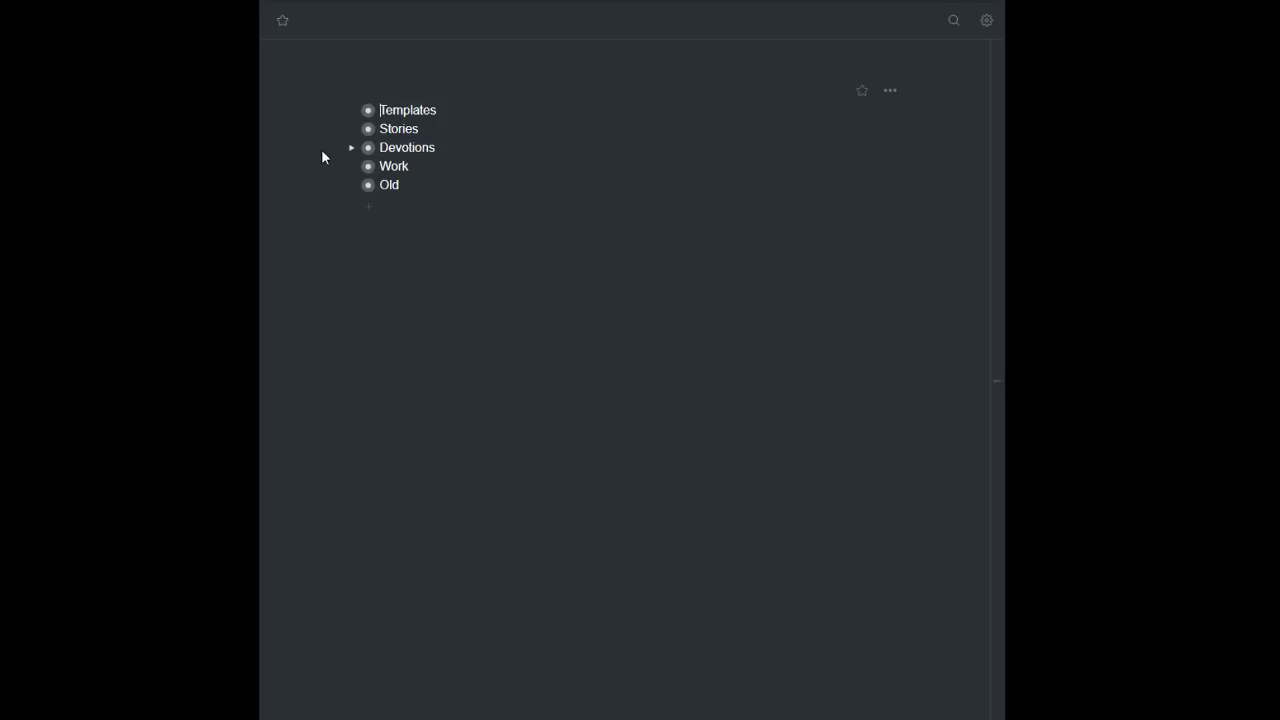
{"action": "left_click", "coordinate": [381, 110]}
{"action": "left_click", "coordinate": [367, 110]}
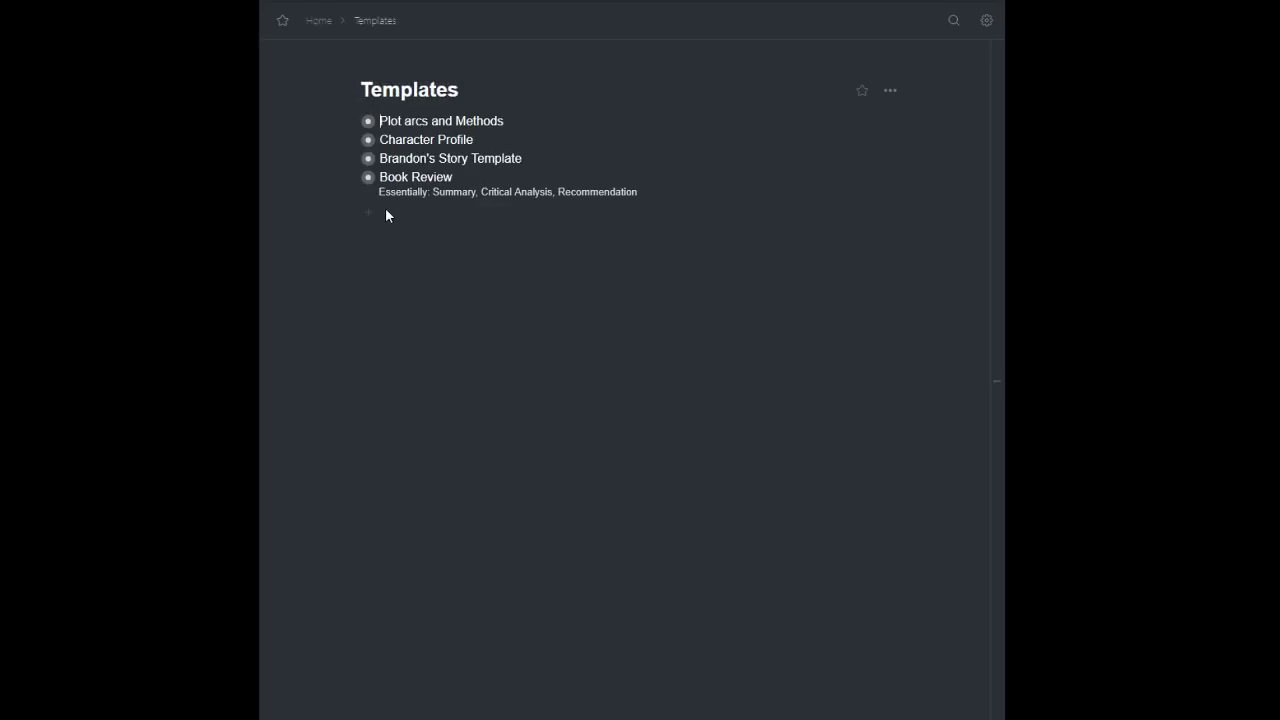